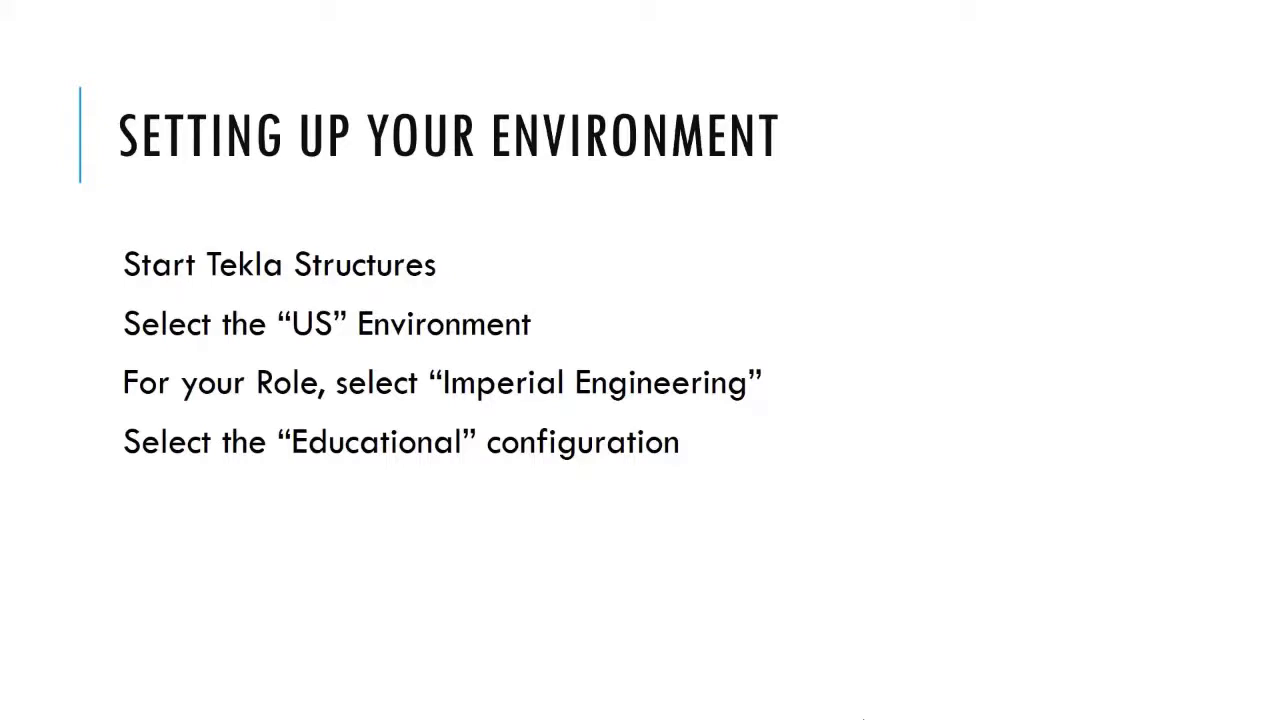
{"action": "key", "text": "Right"}
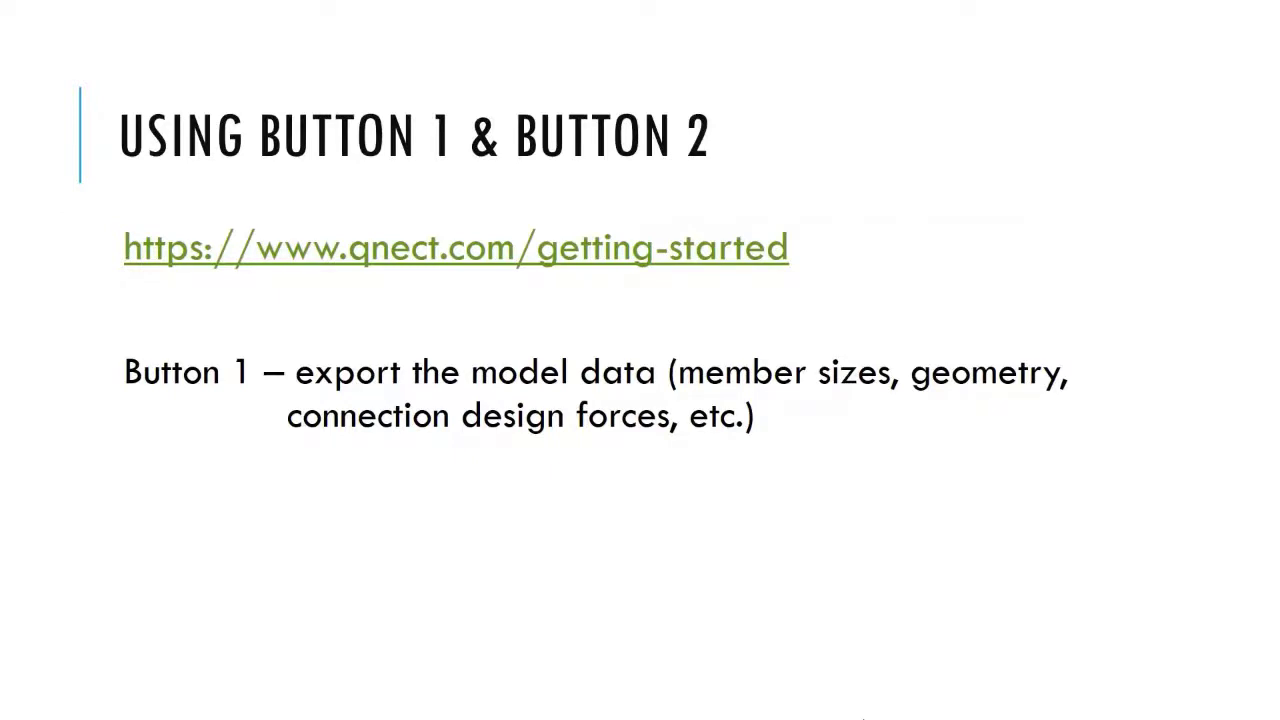
{"action": "key", "text": "Right"}
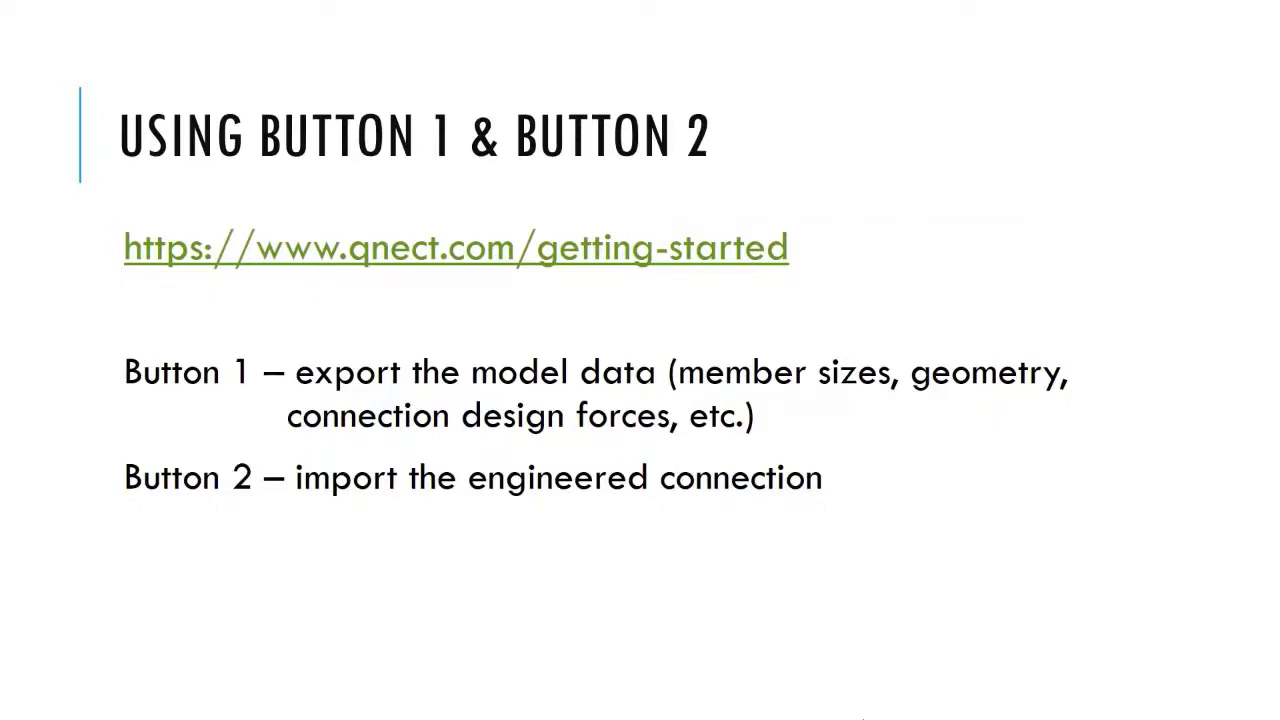
{"action": "key", "text": "Right"}
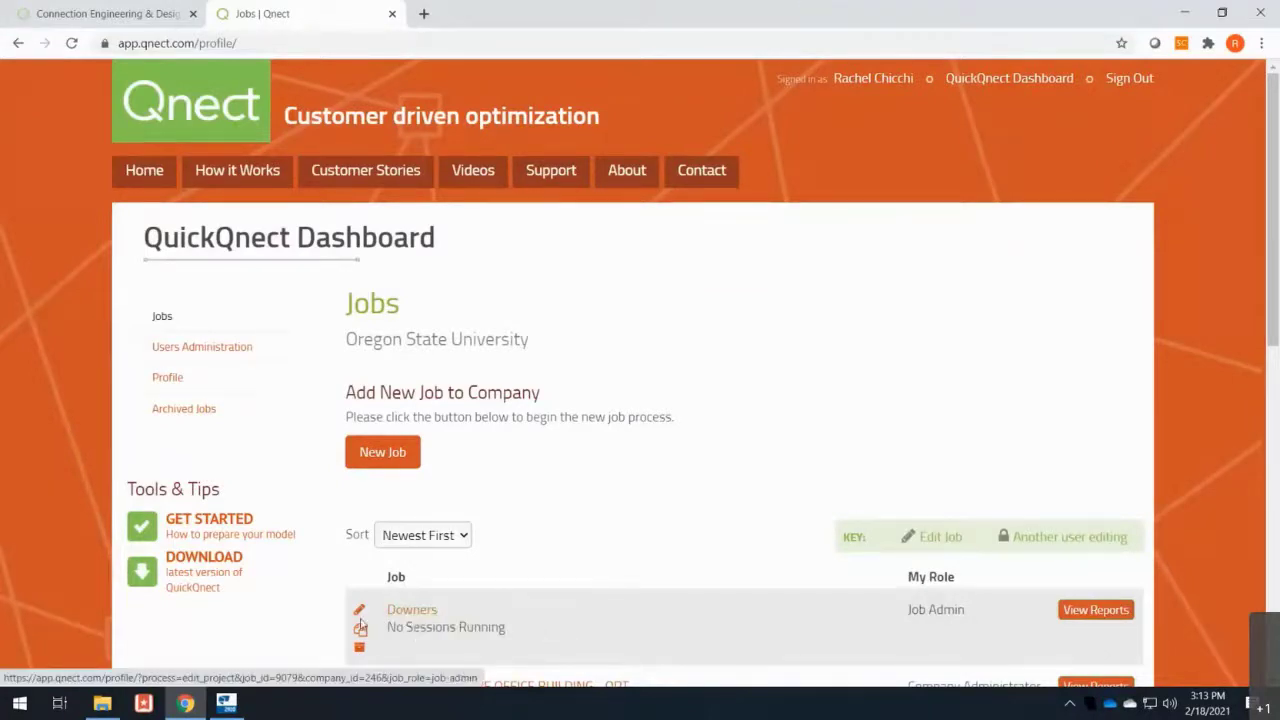
Step: Open the Downers job for editing, review its Basic Information page and submit it
{"action": "left_click", "coordinate": [359, 613]}
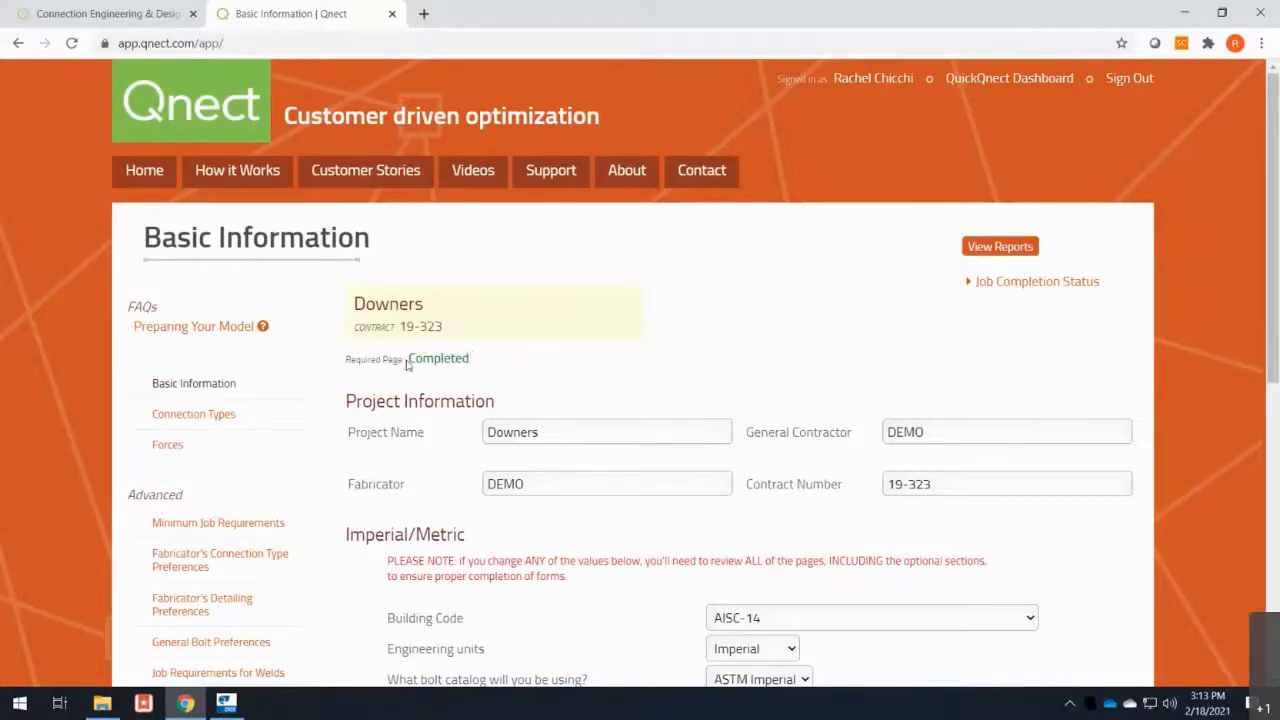
{"action": "scroll", "coordinate": [500, 440], "scroll_direction": "down", "scroll_amount": 3}
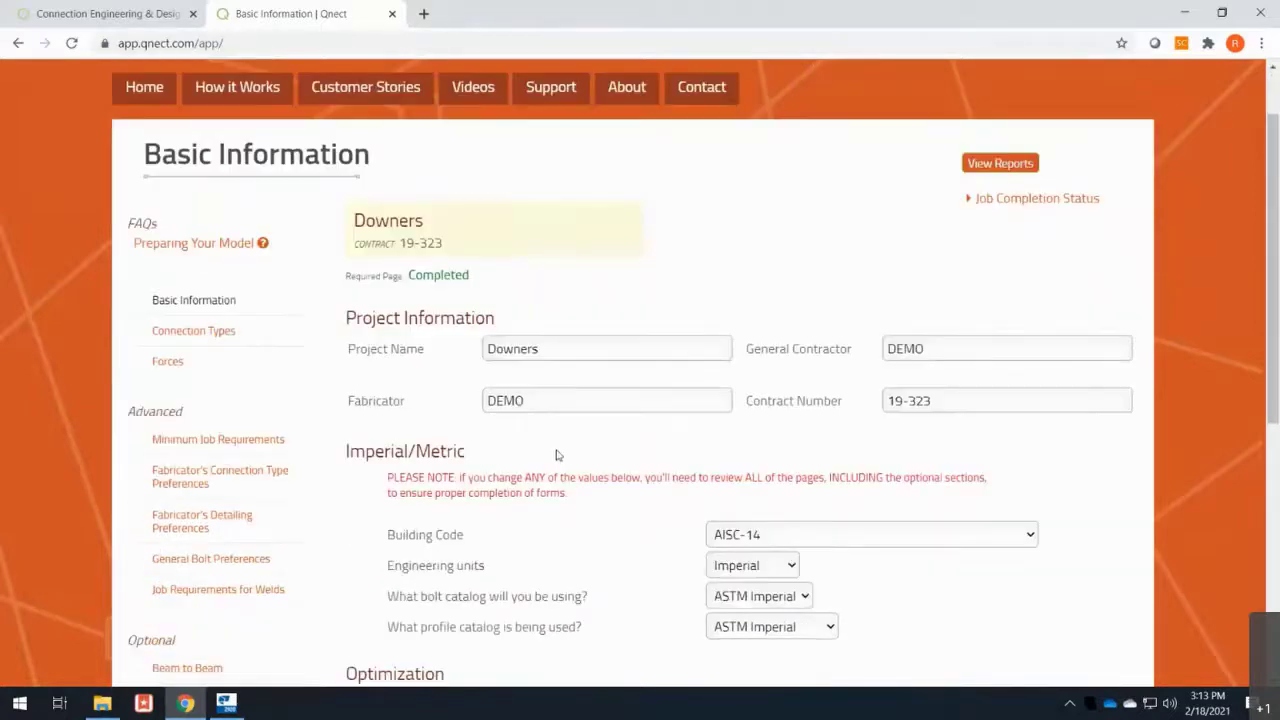
{"action": "scroll", "coordinate": [583, 470], "scroll_direction": "down", "scroll_amount": 3}
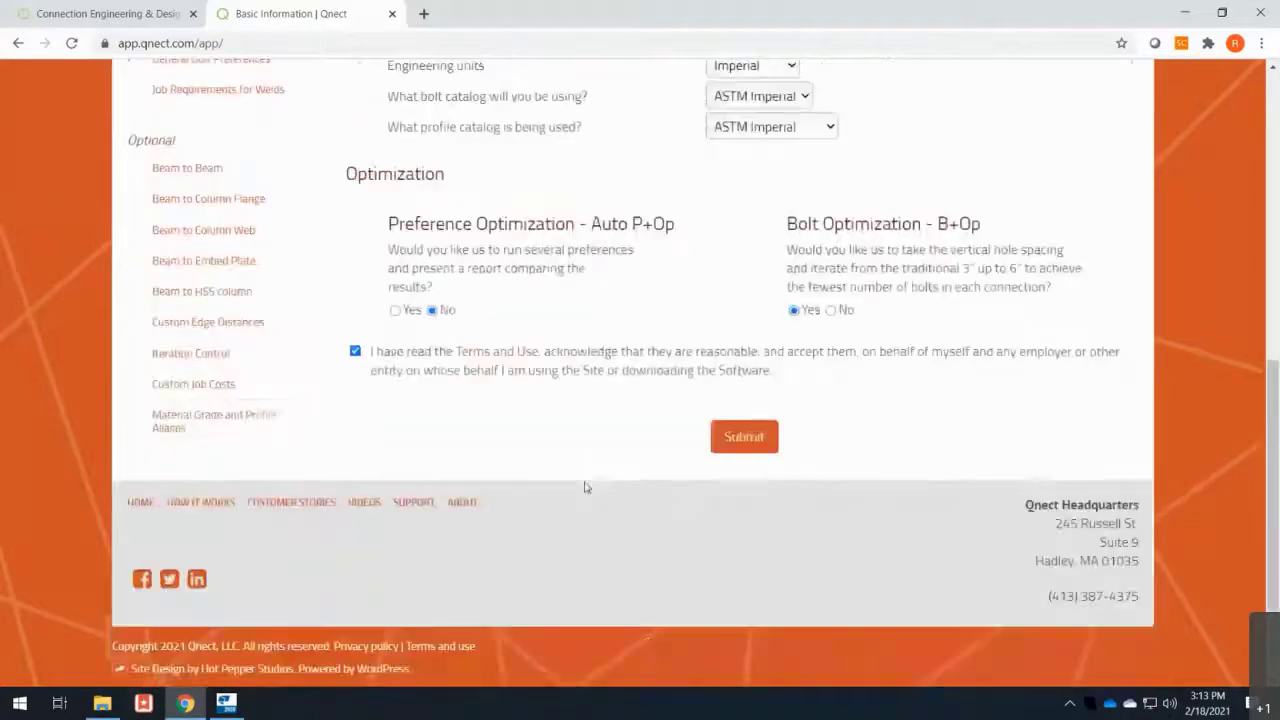
{"action": "left_click", "coordinate": [742, 437]}
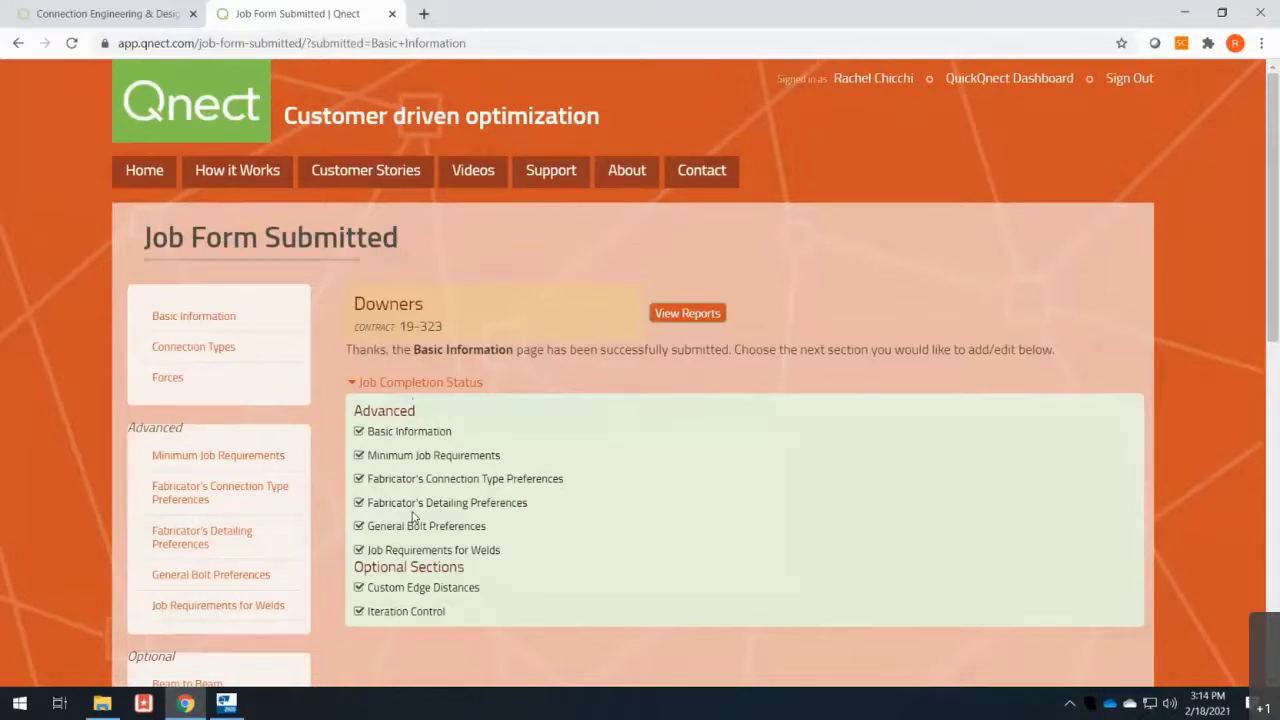
Step: Examine the design basis, seismic and force settings in the job's Minimum Job Requirements
{"action": "left_click", "coordinate": [401, 456]}
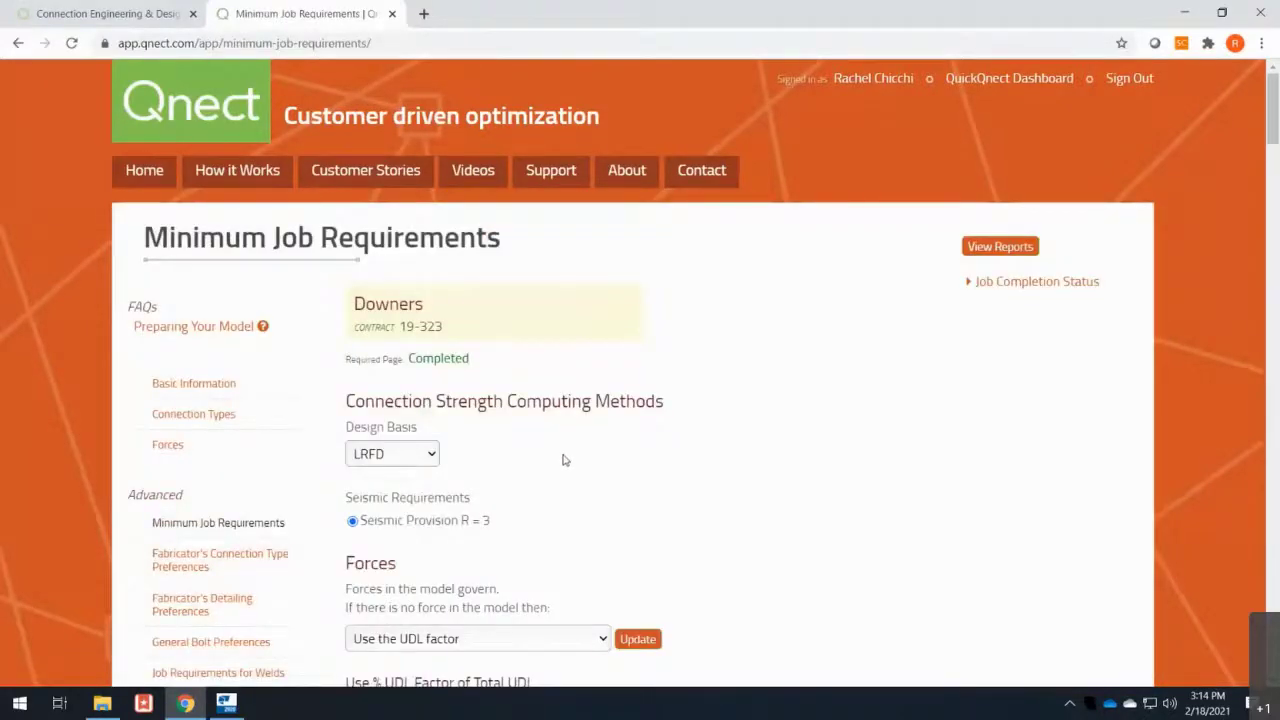
{"action": "scroll", "coordinate": [560, 460], "scroll_direction": "down", "scroll_amount": 4}
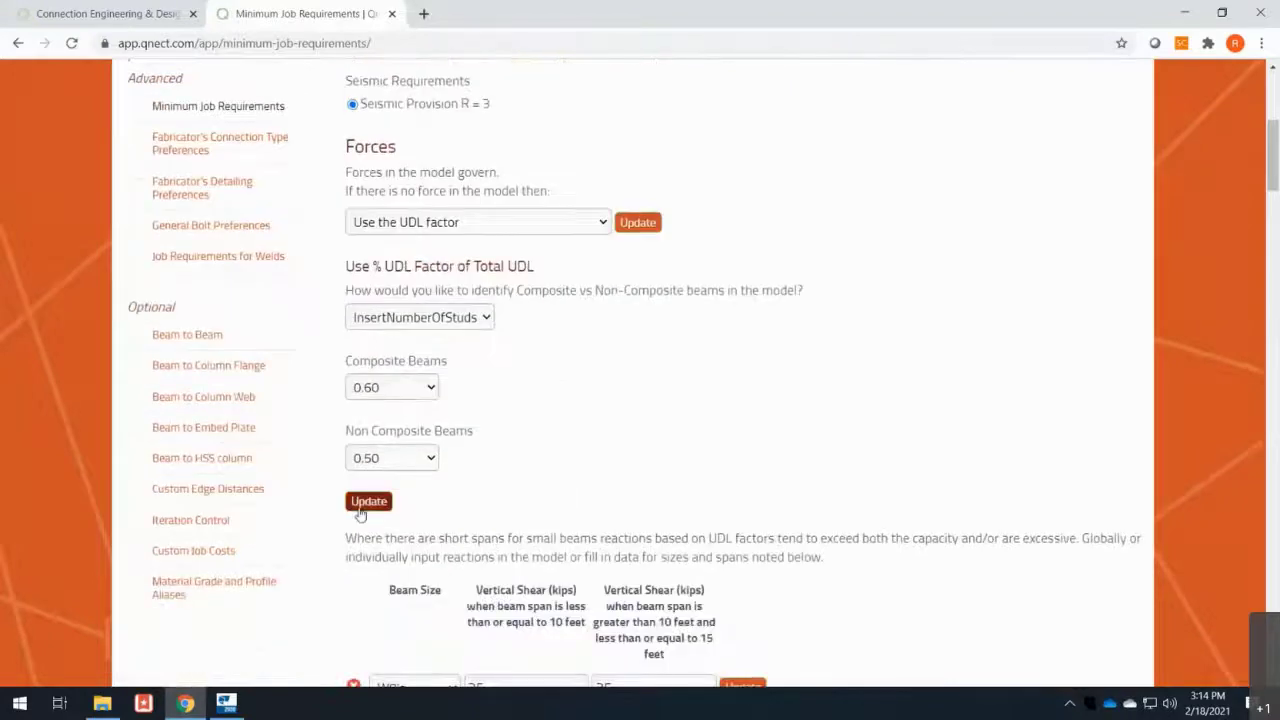
{"action": "scroll", "coordinate": [396, 510], "scroll_direction": "up", "scroll_amount": 3}
{"action": "scroll", "coordinate": [396, 510], "scroll_direction": "up", "scroll_amount": 2}
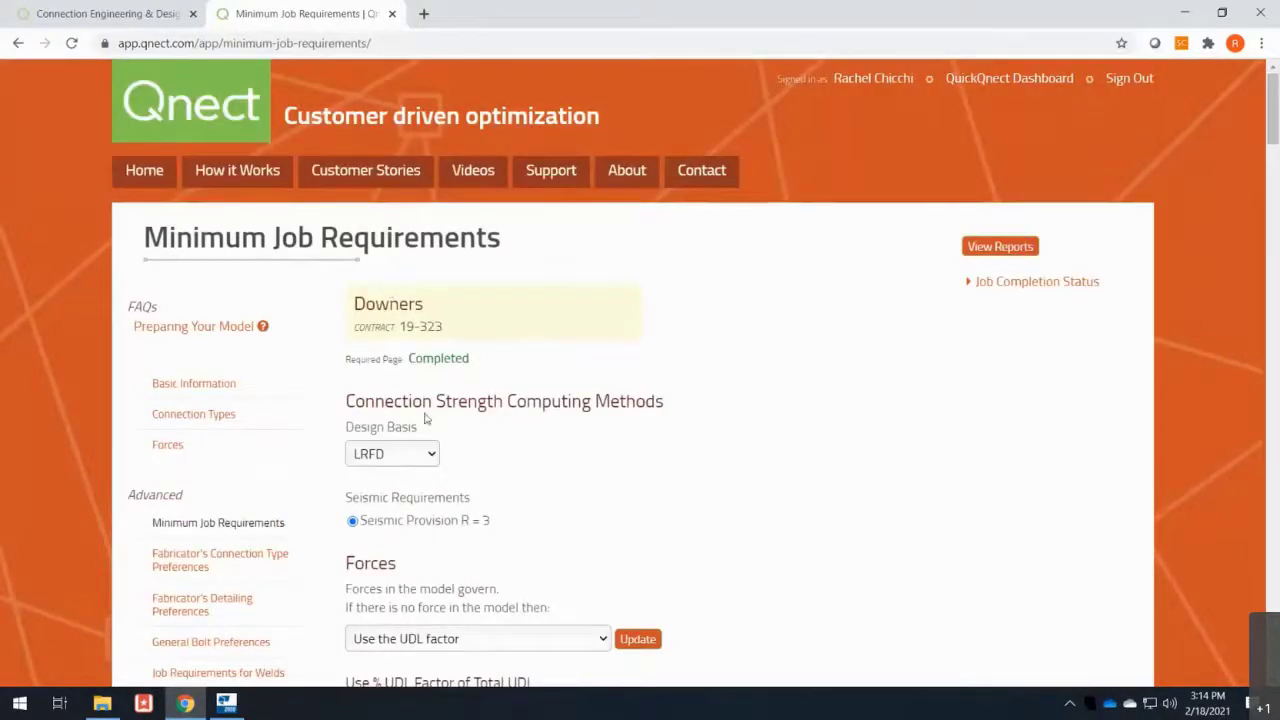
{"action": "scroll", "coordinate": [228, 525], "scroll_direction": "down", "scroll_amount": 1}
Step: Review the preferred connection types in the Fabricator's Connection Type Preferences and submit the page
{"action": "left_click", "coordinate": [190, 470]}
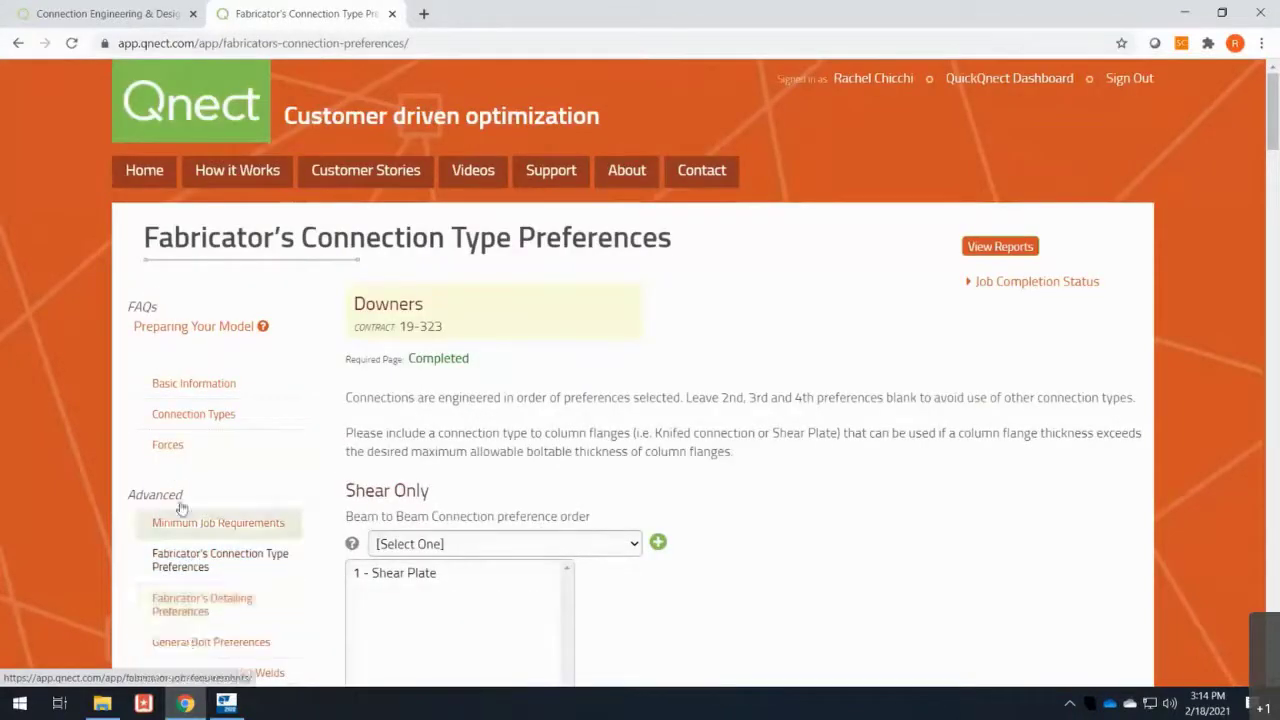
{"action": "scroll", "coordinate": [432, 514], "scroll_direction": "down", "scroll_amount": 15}
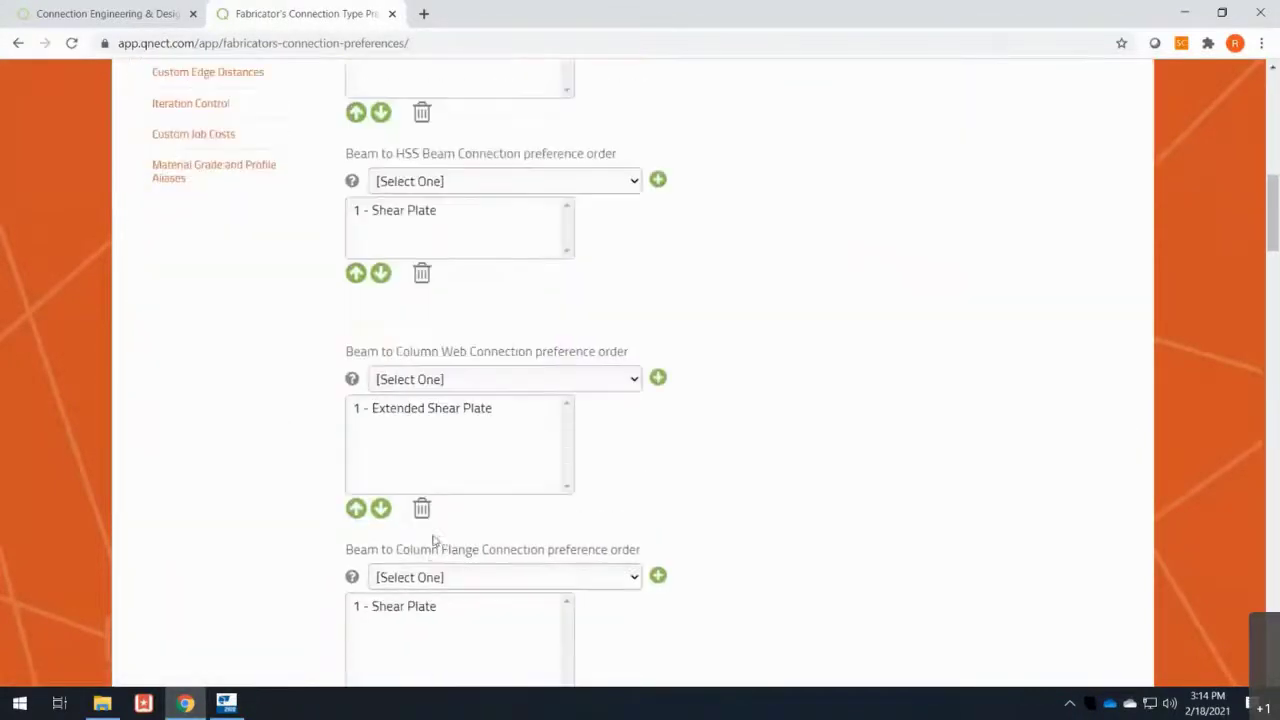
{"action": "scroll", "coordinate": [437, 592], "scroll_direction": "down", "scroll_amount": 15}
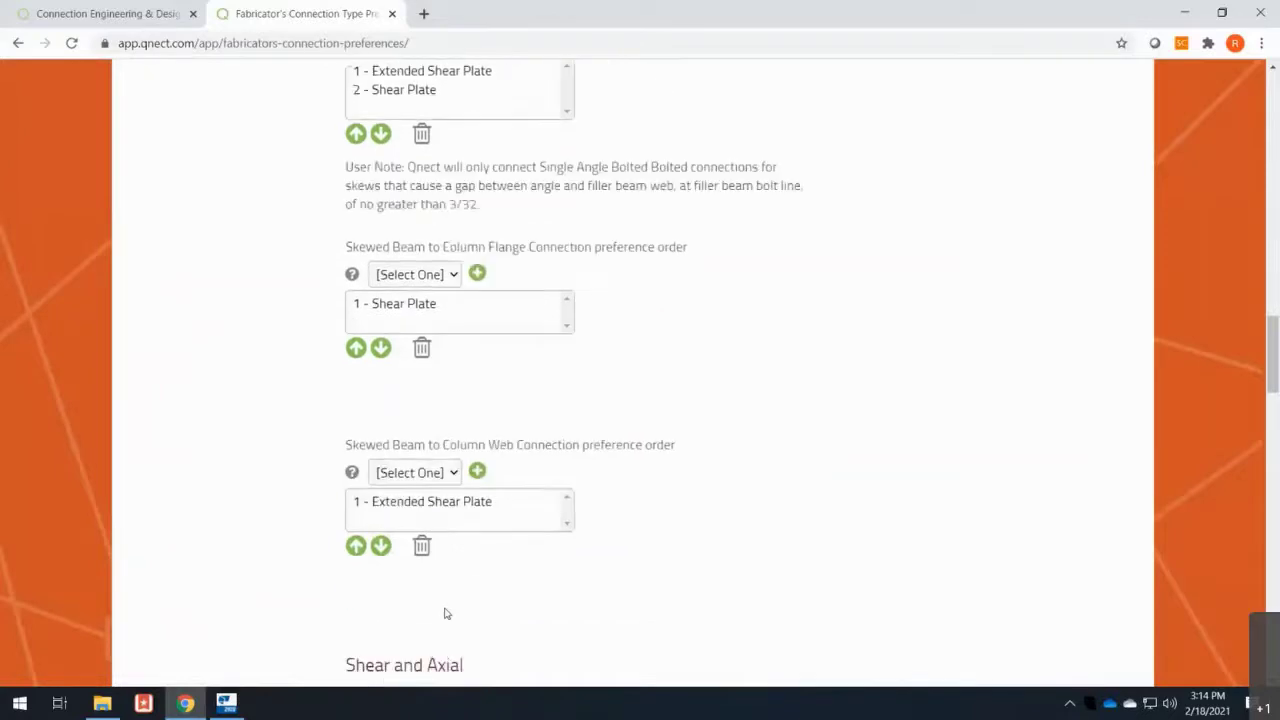
{"action": "scroll", "coordinate": [466, 605], "scroll_direction": "down", "scroll_amount": 8}
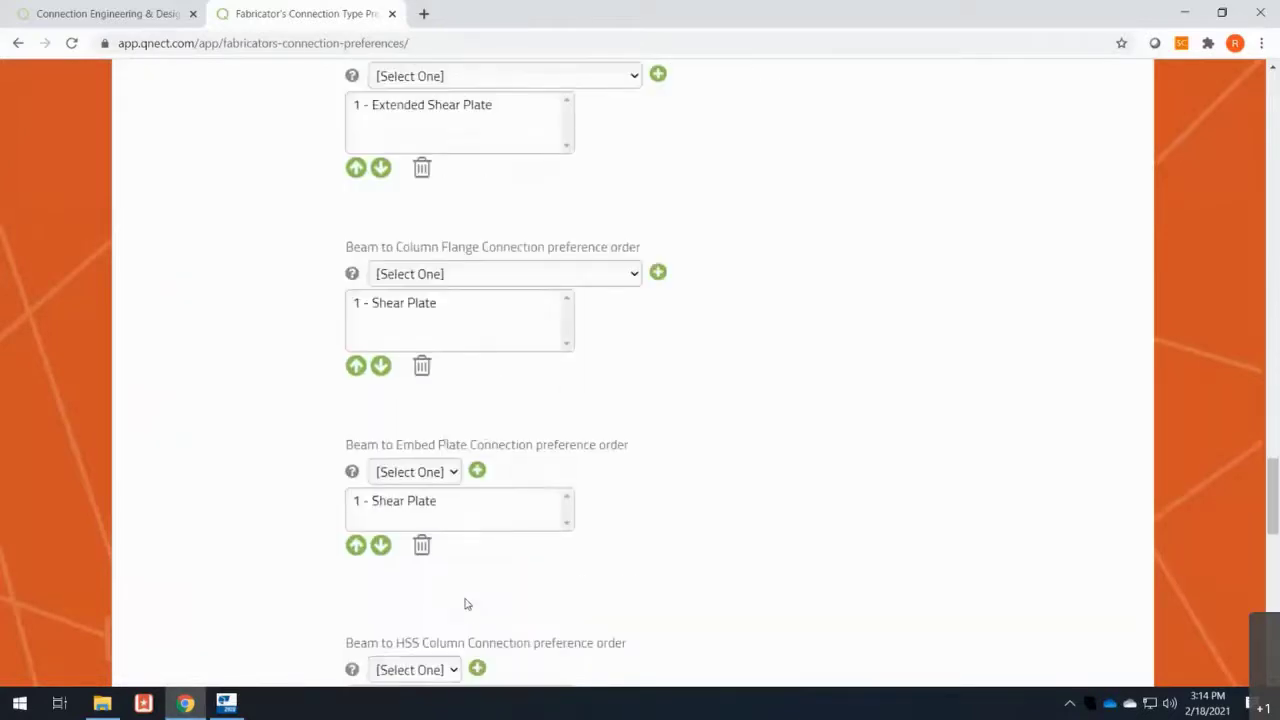
{"action": "scroll", "coordinate": [466, 603], "scroll_direction": "down", "scroll_amount": 7}
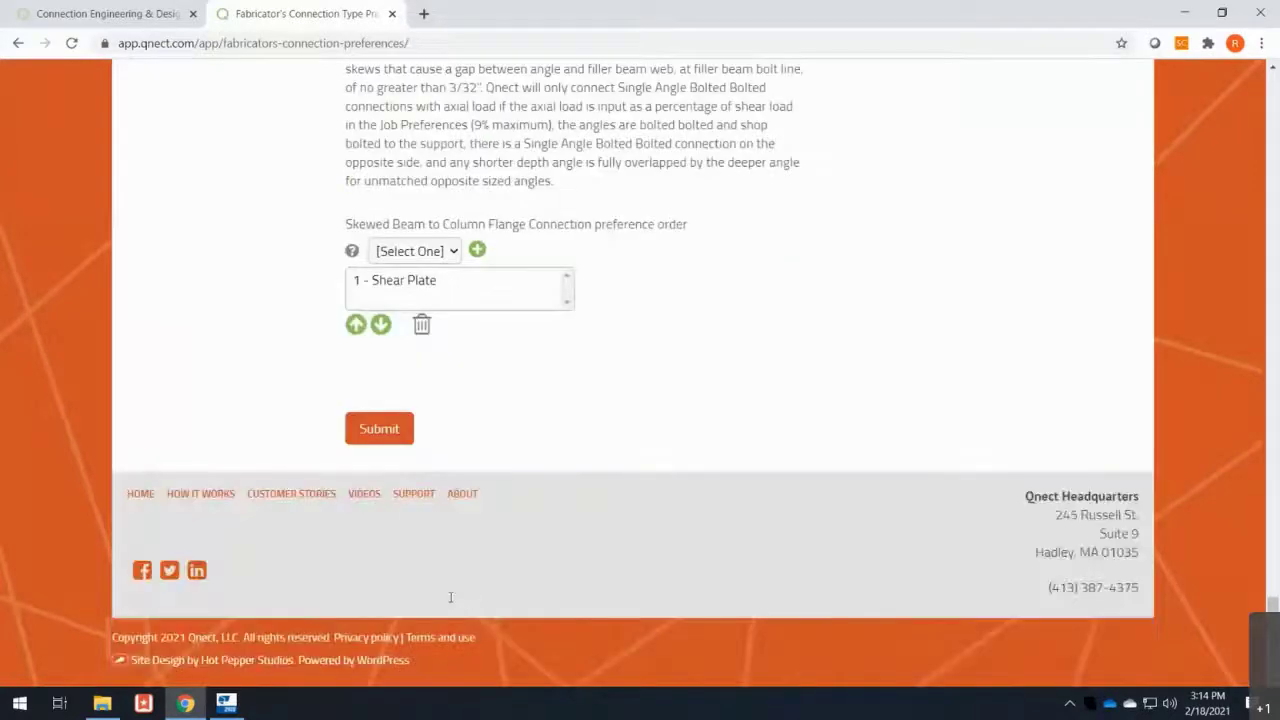
{"action": "left_click", "coordinate": [358, 443]}
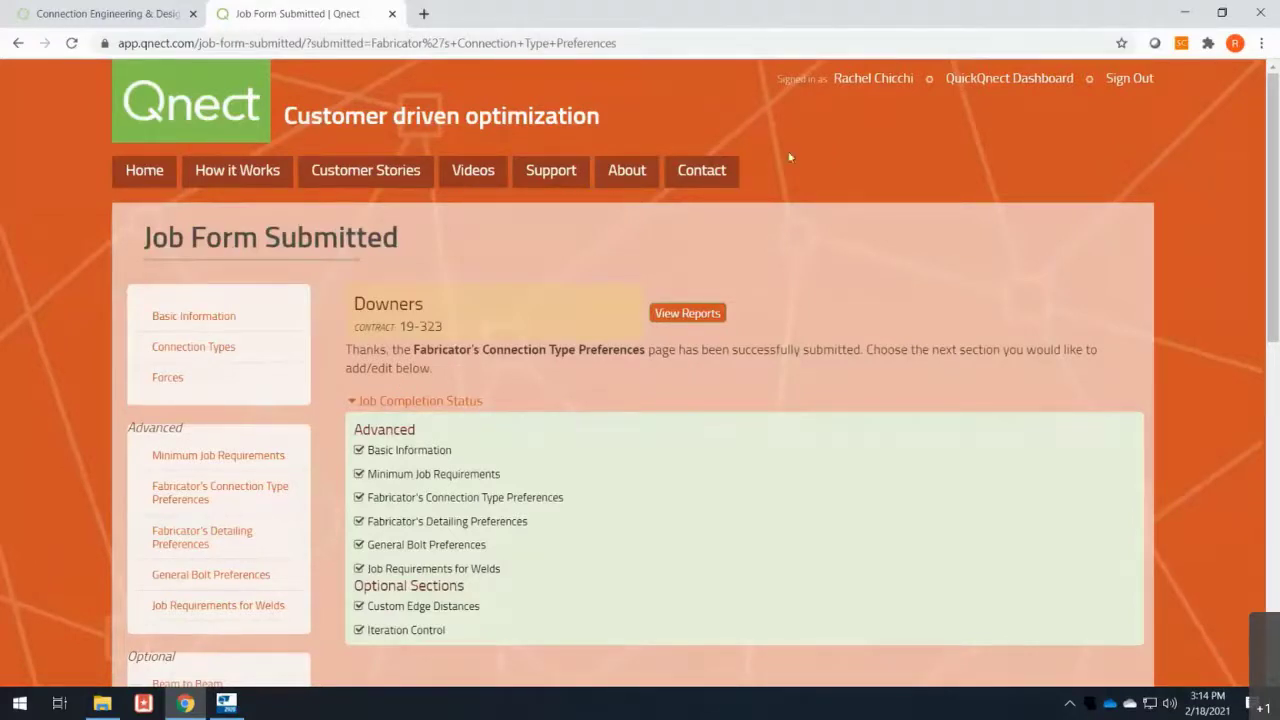
Step: Leave the job form for the QuickQnect Dashboard, then switch to Tekla Structures and locate an unconnected beam-to-girder joint
{"action": "left_click", "coordinate": [995, 86]}
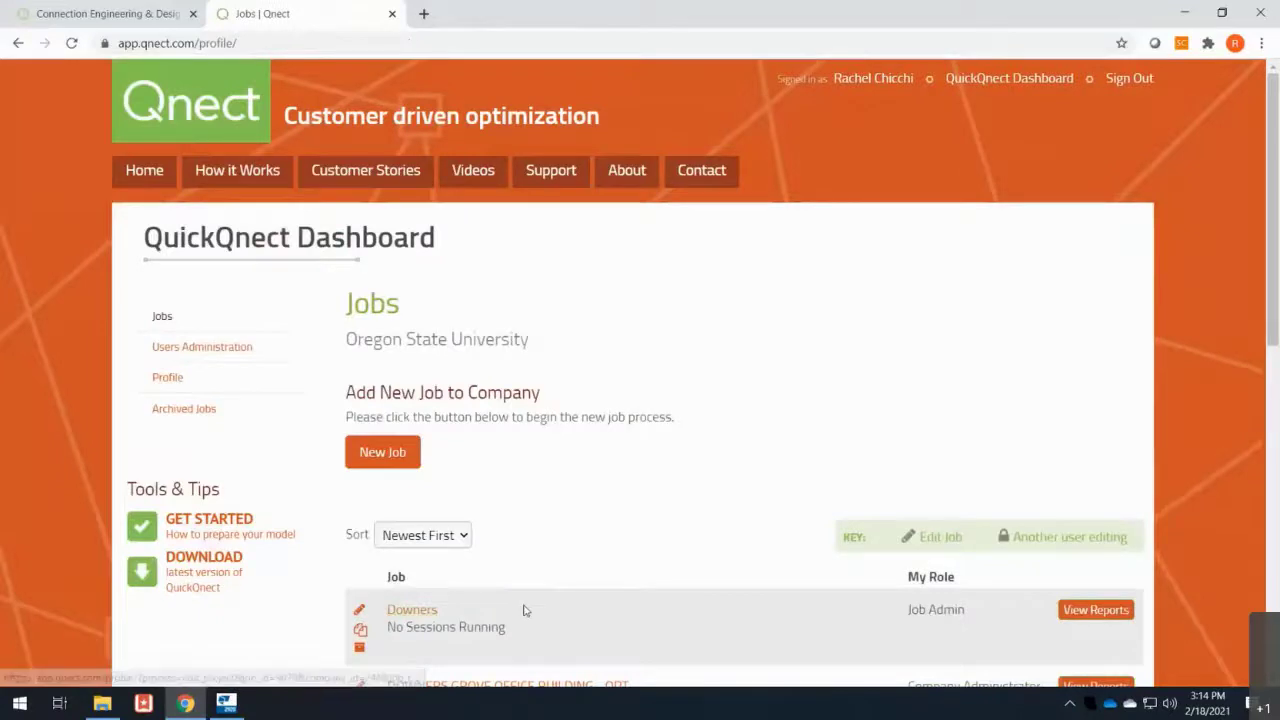
{"action": "left_click", "coordinate": [226, 704]}
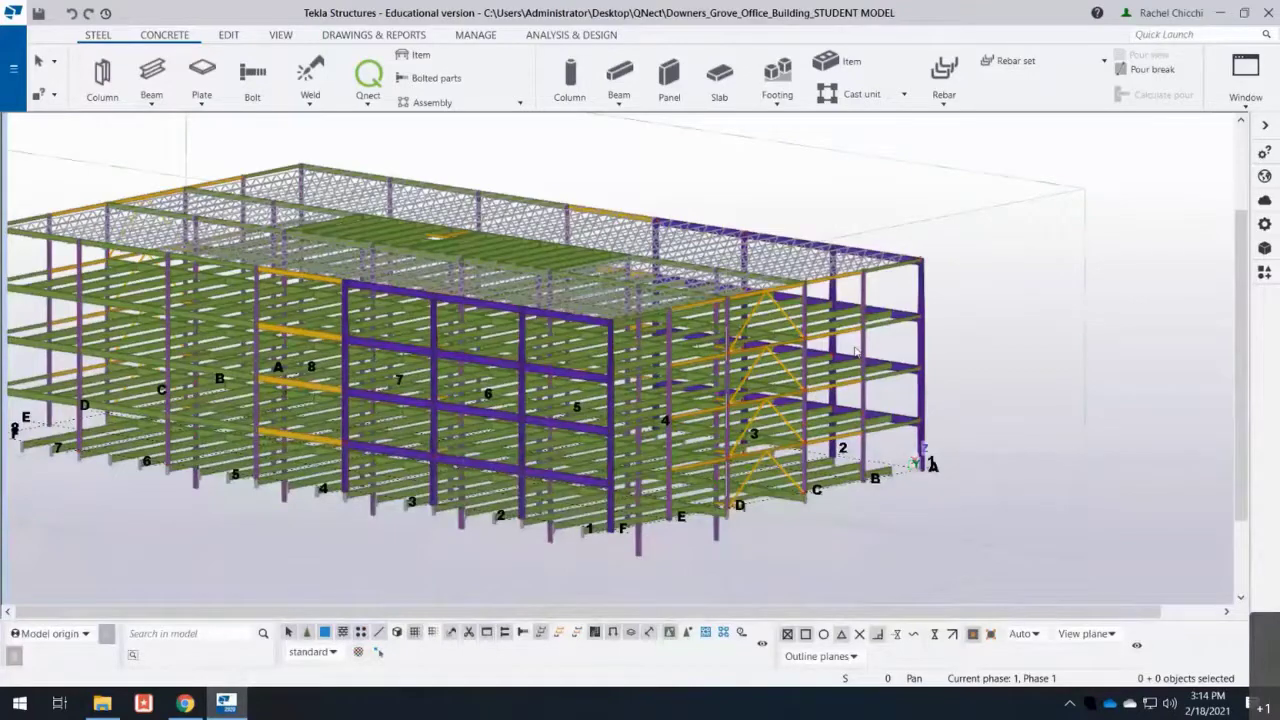
{"action": "scroll", "coordinate": [918, 330], "scroll_direction": "down", "scroll_amount": 3}
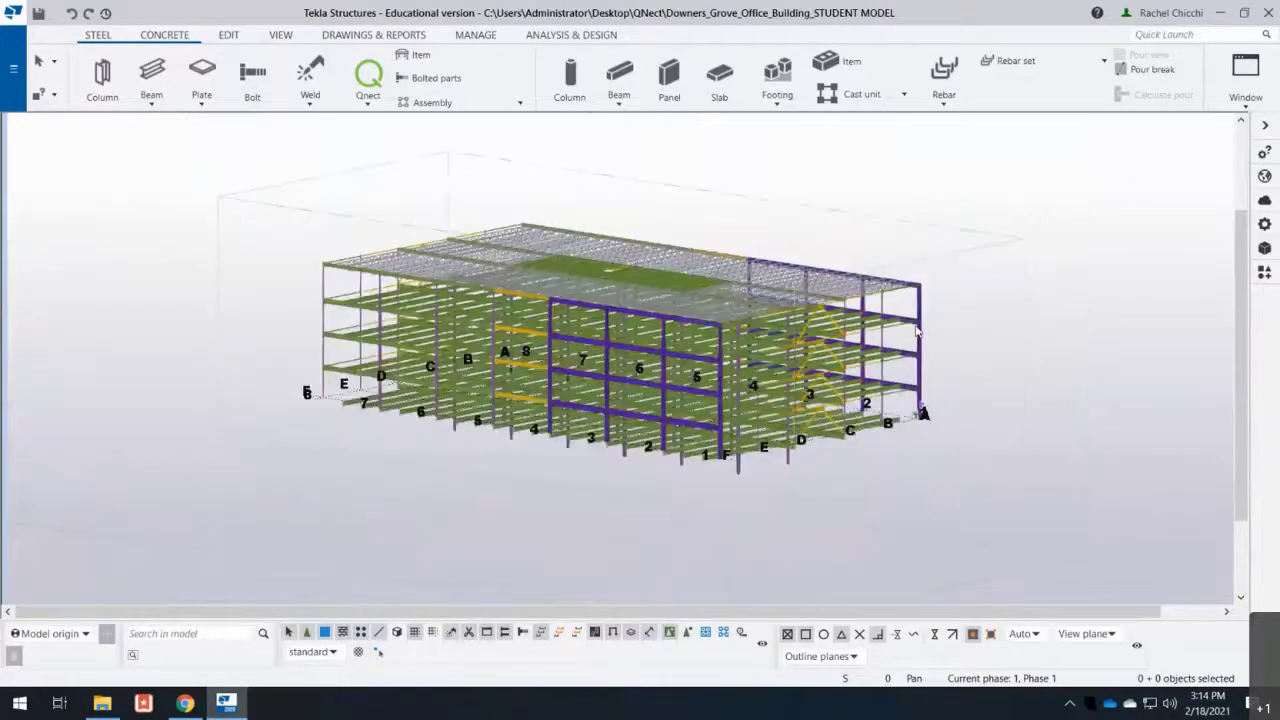
{"action": "scroll", "coordinate": [916, 330], "scroll_direction": "up", "scroll_amount": 1}
{"action": "scroll", "coordinate": [916, 330], "scroll_direction": "up", "scroll_amount": 10}
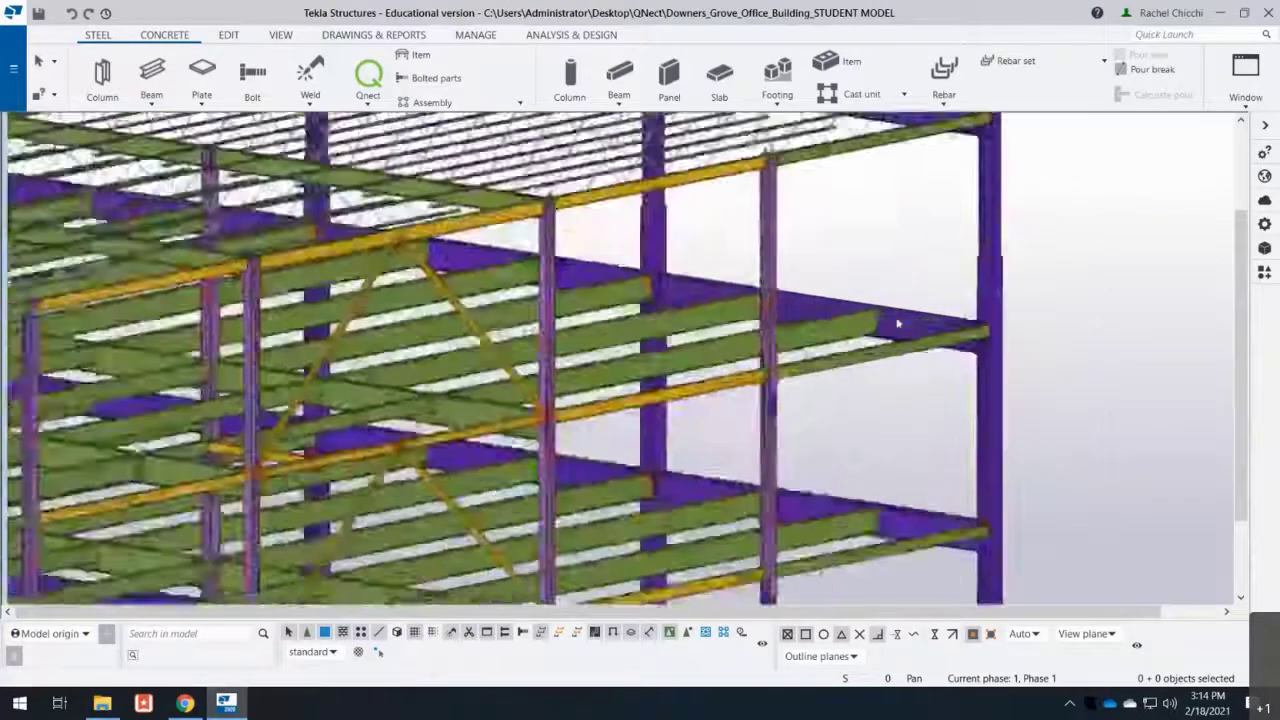
{"action": "scroll", "coordinate": [902, 333], "scroll_direction": "up", "scroll_amount": 6}
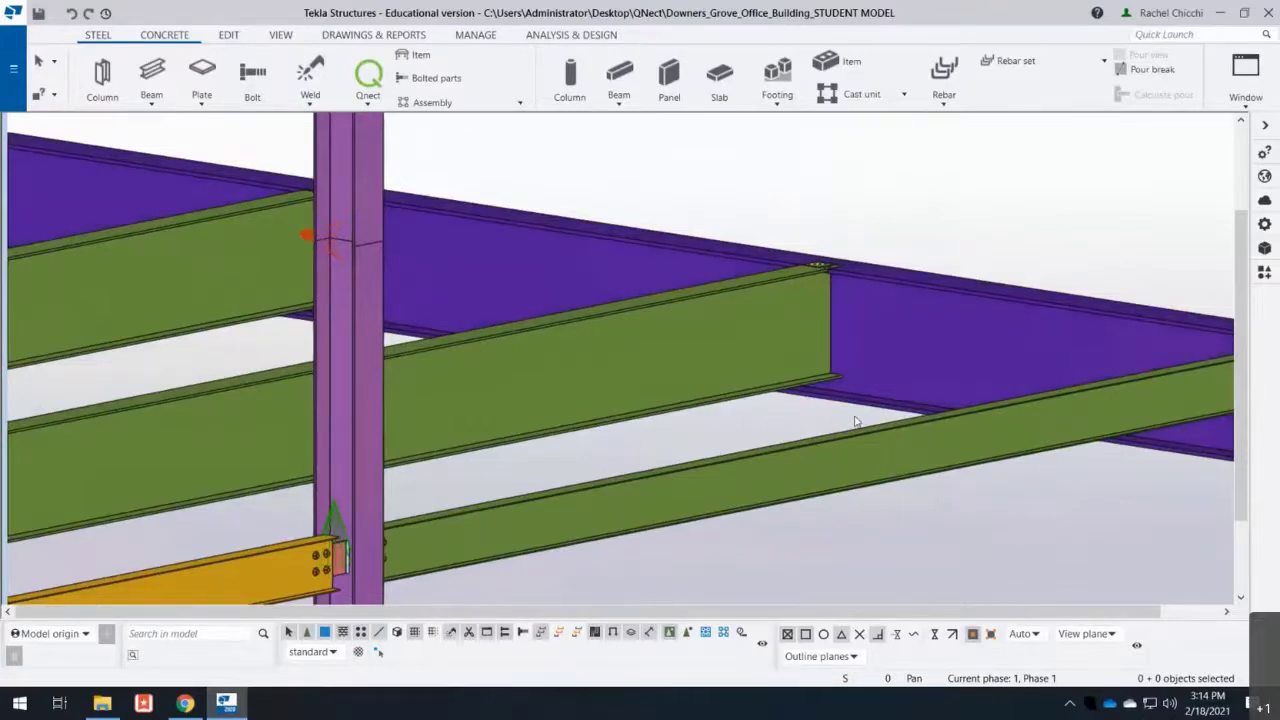
Step: Export the beam and girder at the joint with QnectExport for Oregon State University, job Downers, session name BeamtoGirderCxn
{"action": "left_click_drag", "start_coordinate": [853, 413], "coordinate": [731, 216]}
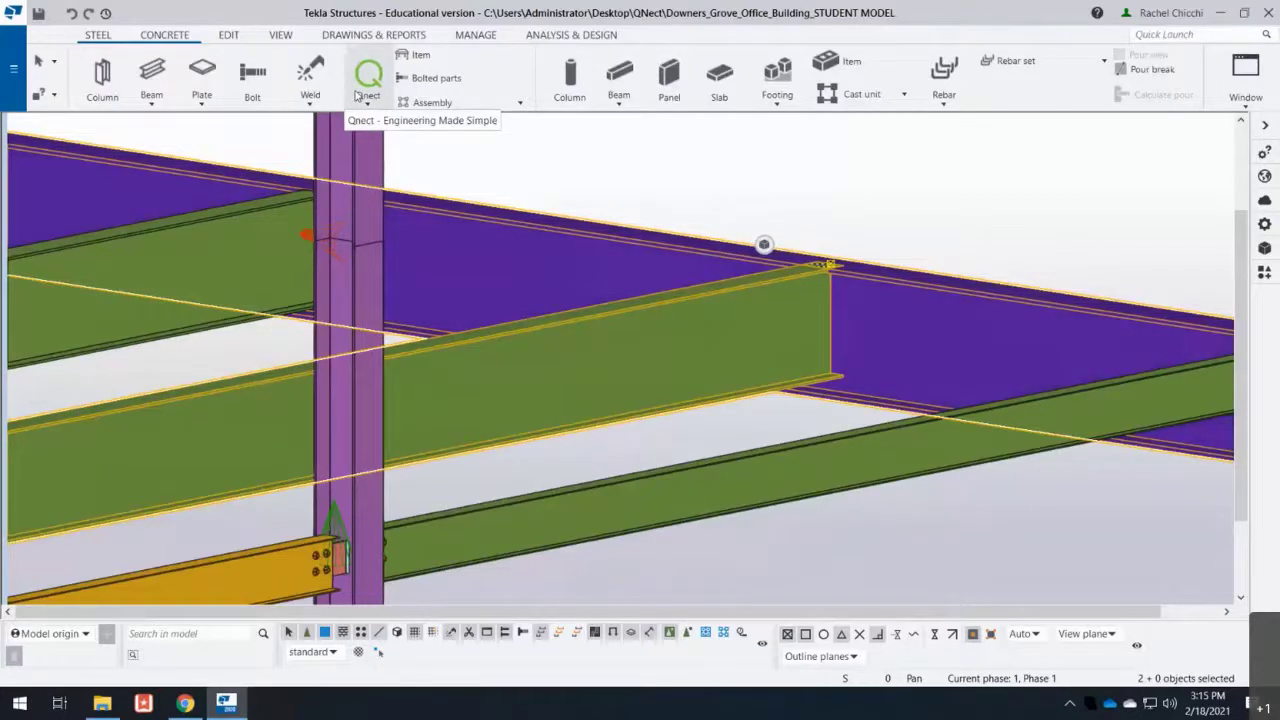
{"action": "left_click", "coordinate": [361, 98]}
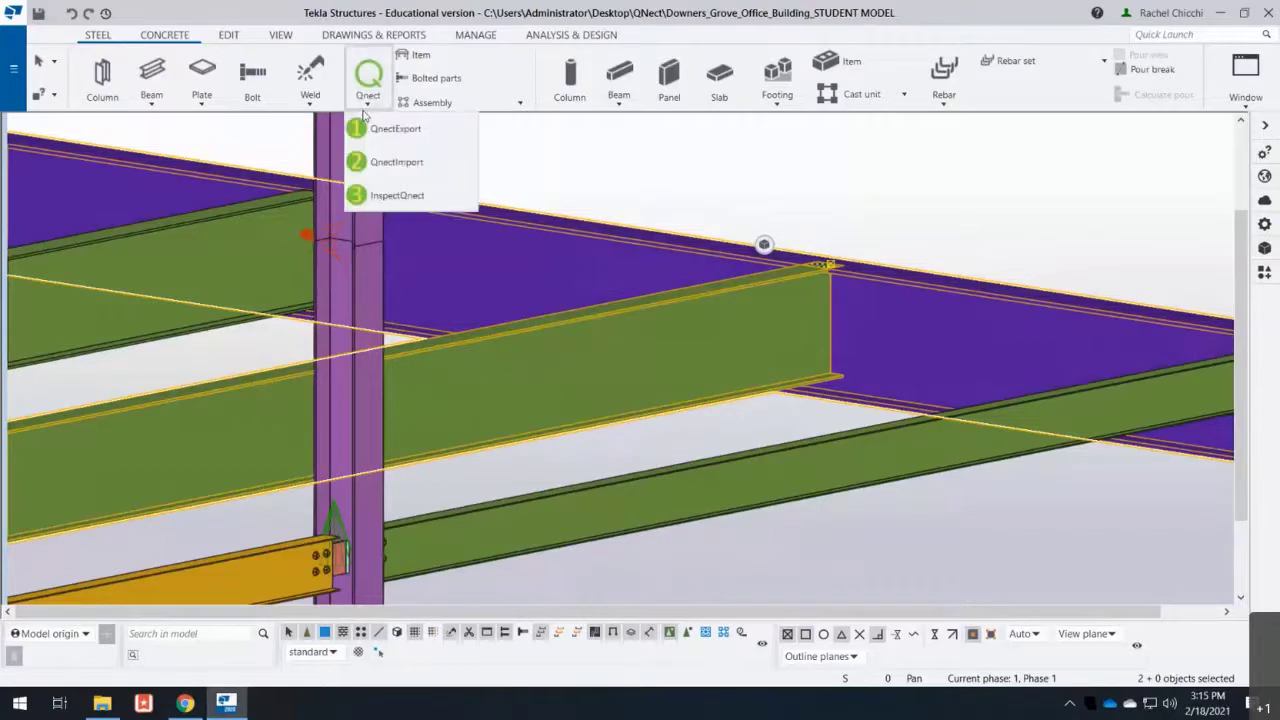
{"action": "left_click", "coordinate": [382, 127]}
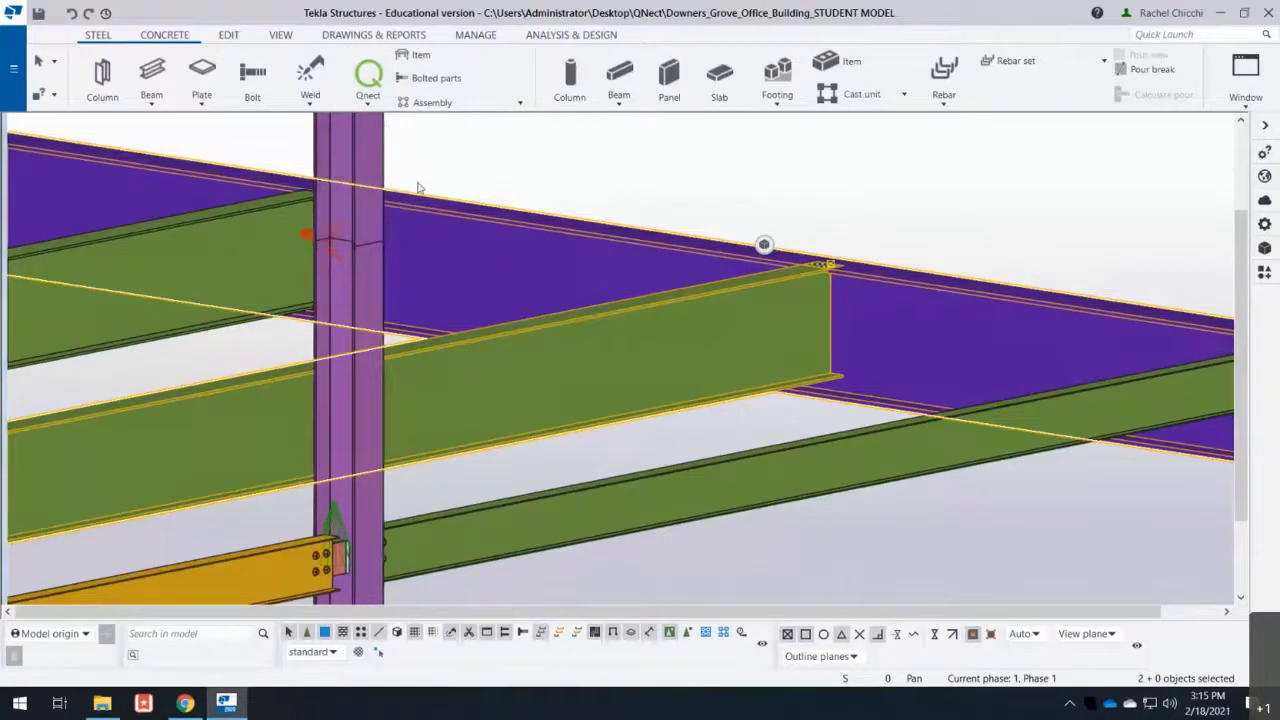
{"action": "left_click_drag", "start_coordinate": [485, 224], "coordinate": [254, 197]}
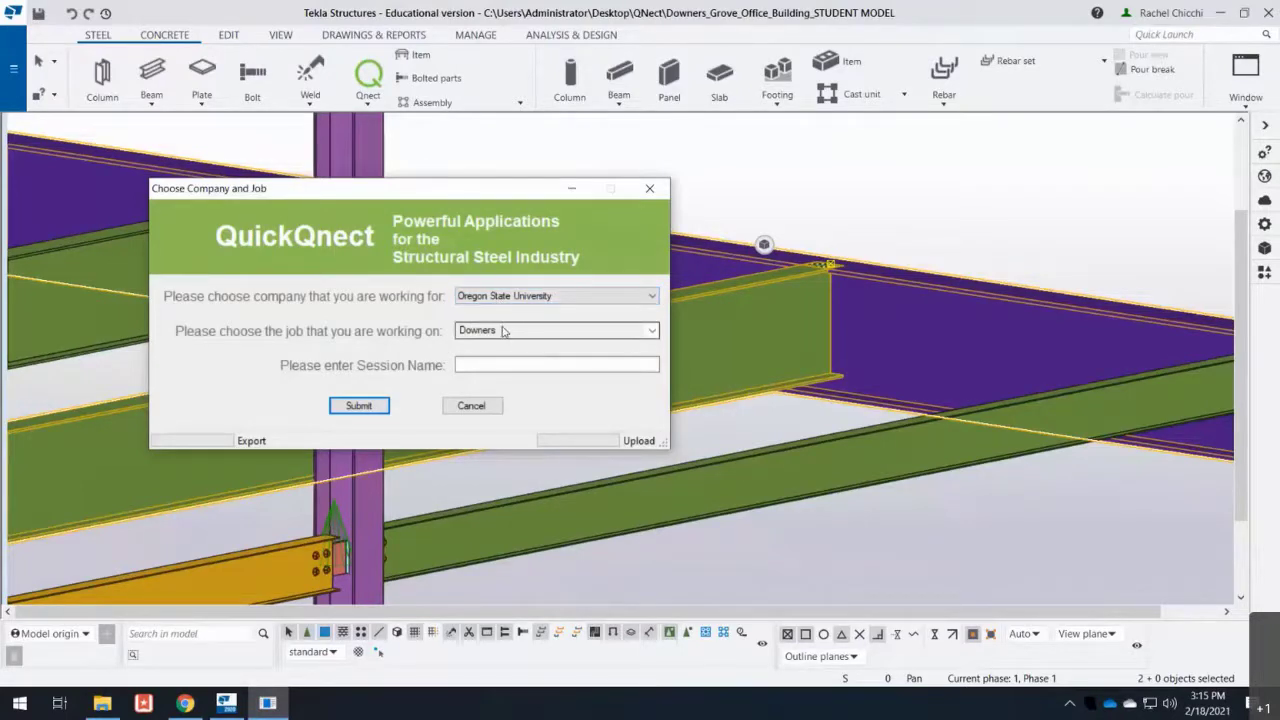
{"action": "left_click", "coordinate": [476, 365]}
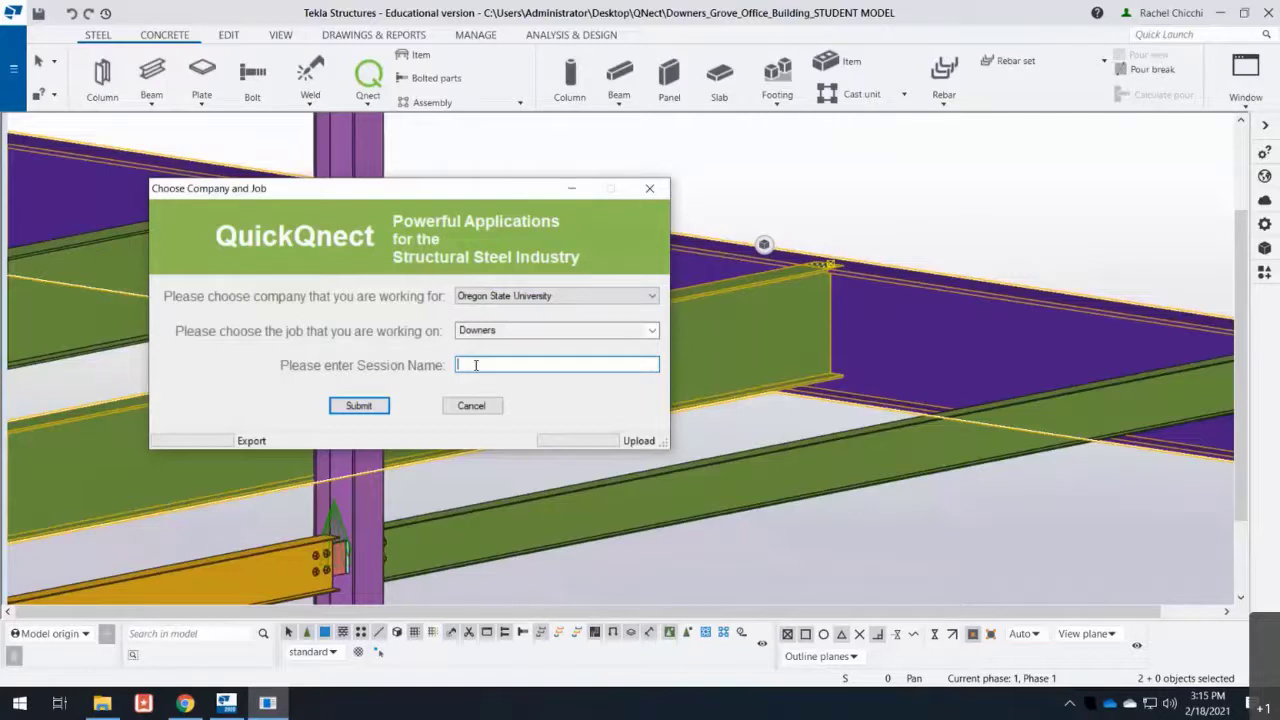
{"action": "type", "text": "BeamtoGirderCxn"}
{"action": "left_click", "coordinate": [362, 406]}
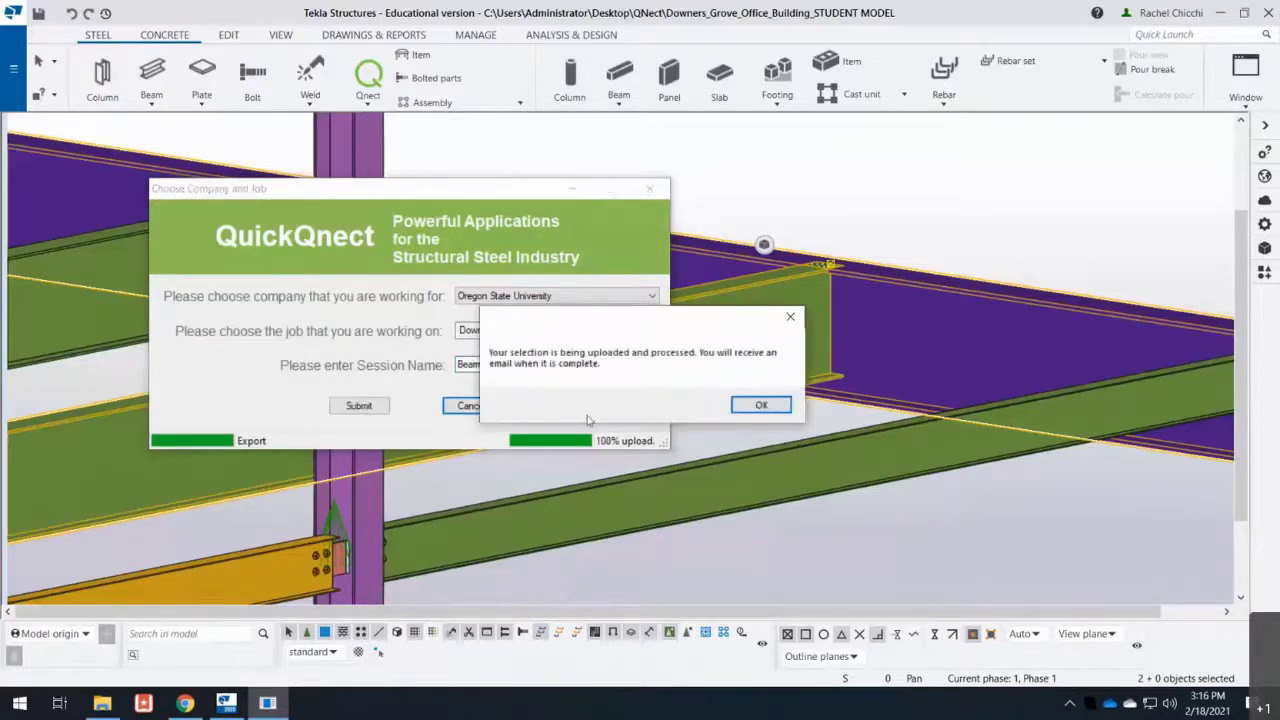
{"action": "left_click", "coordinate": [768, 406]}
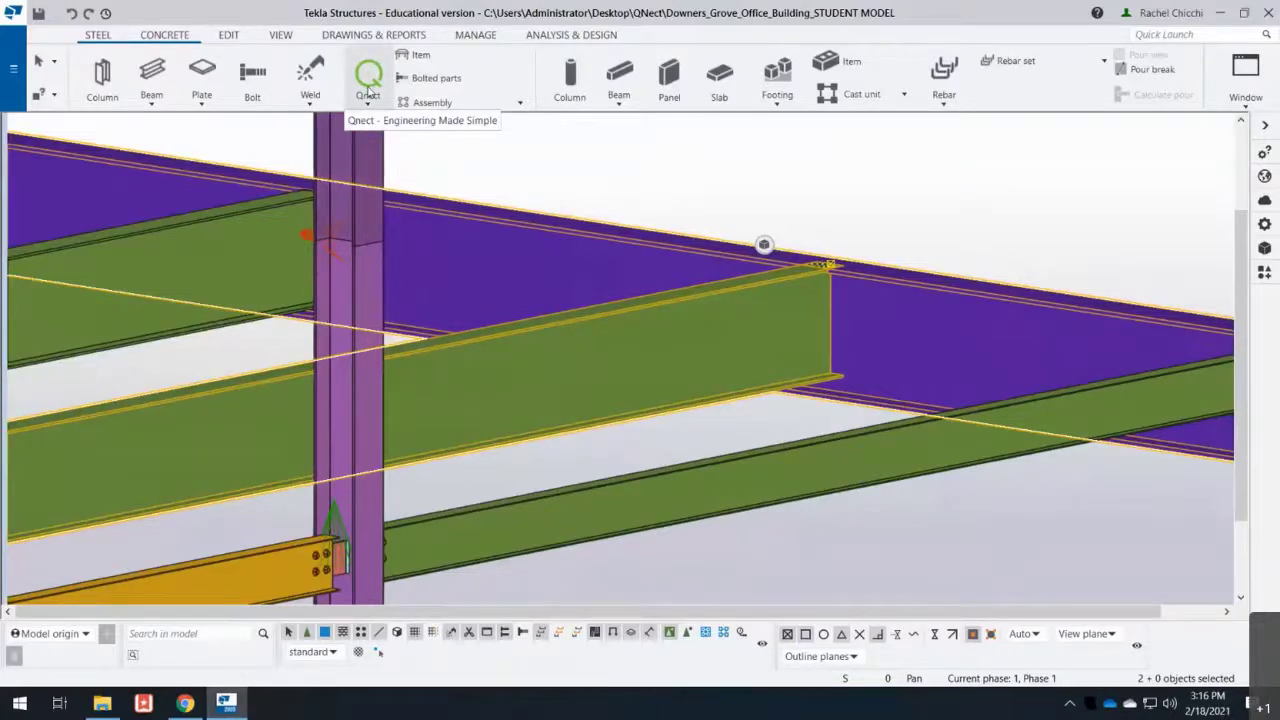
Step: Import the engineered connection from the BeamtoGirderCxn session of the Downers job with QnectImport and inspect it at the beam end
{"action": "left_click", "coordinate": [368, 90]}
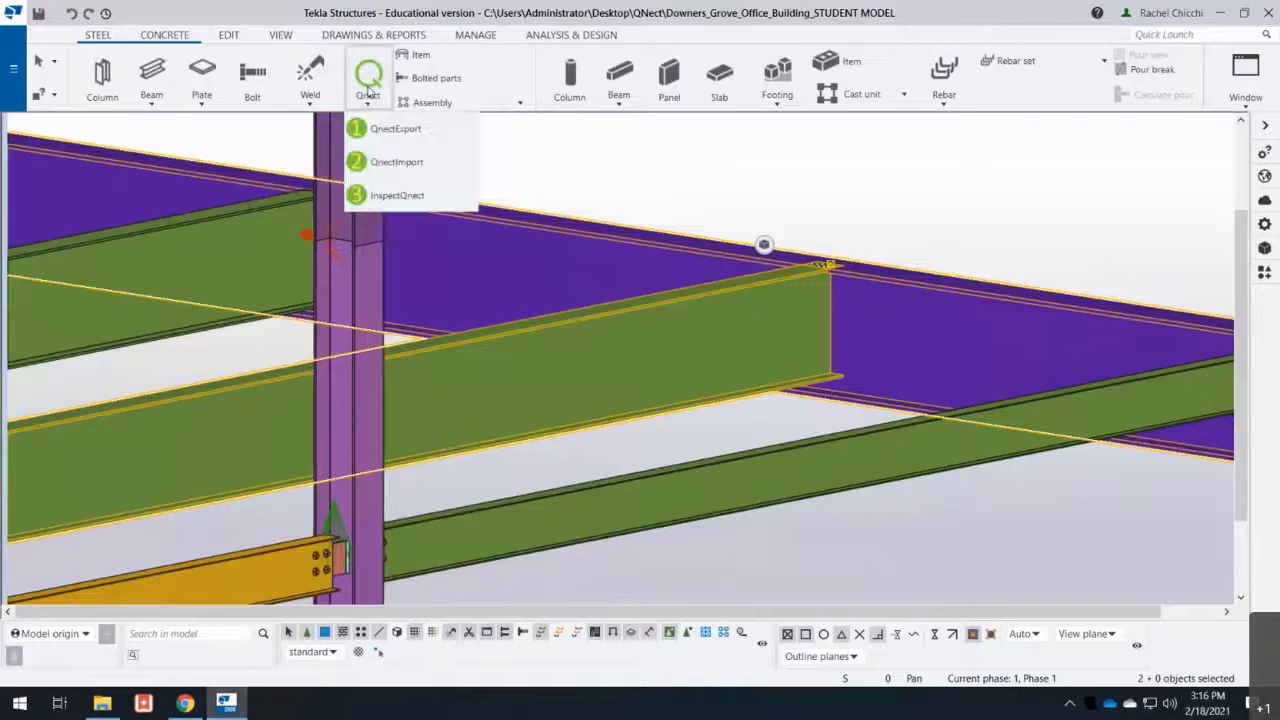
{"action": "left_click", "coordinate": [397, 165]}
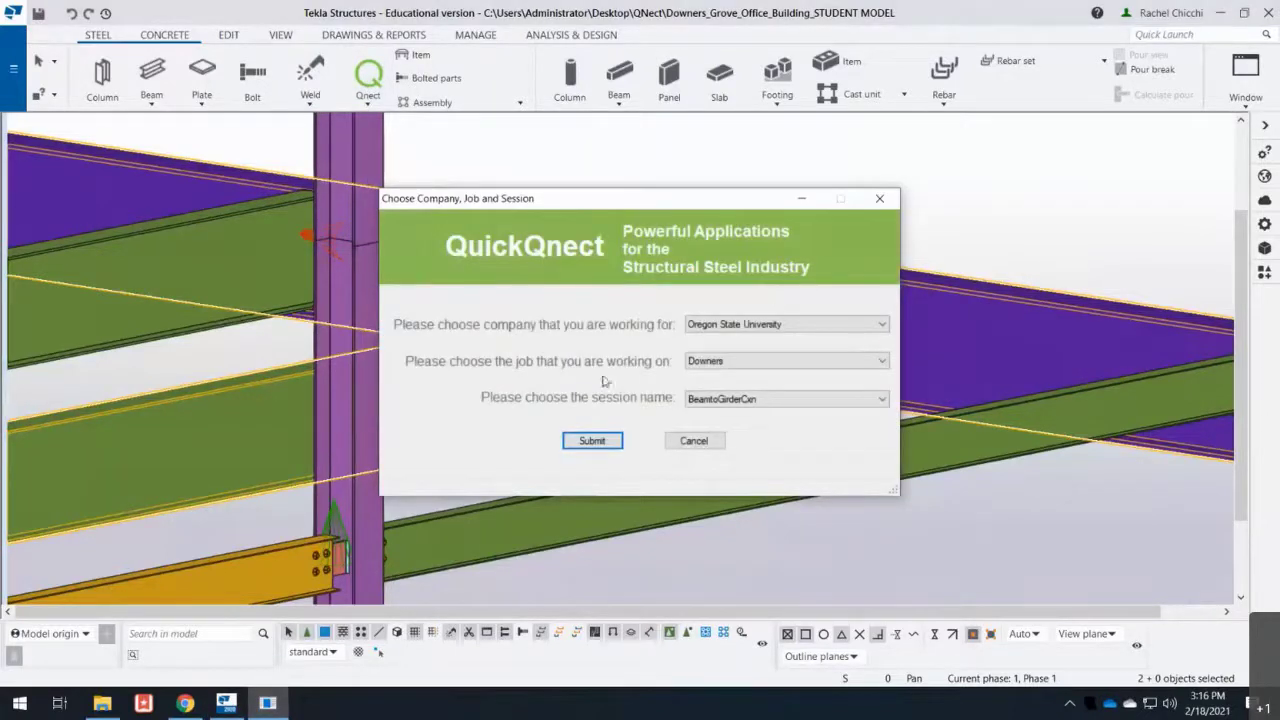
{"action": "left_click", "coordinate": [730, 402]}
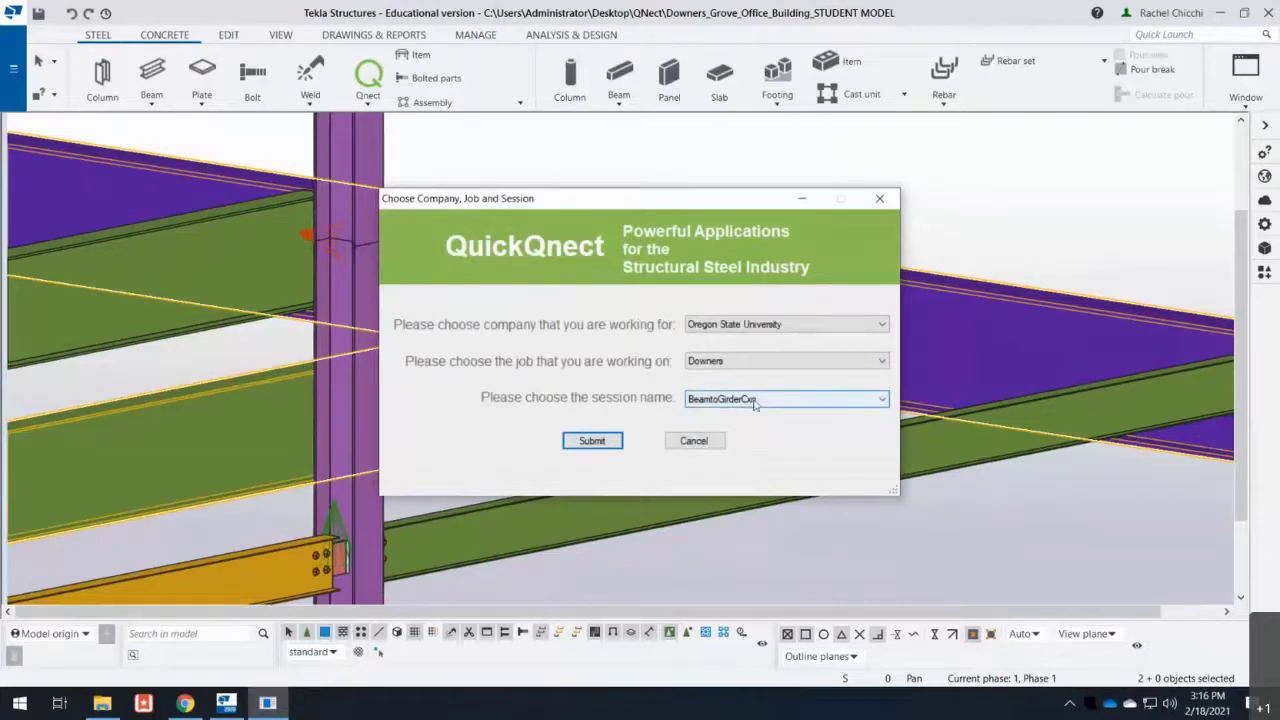
{"action": "left_click", "coordinate": [597, 441]}
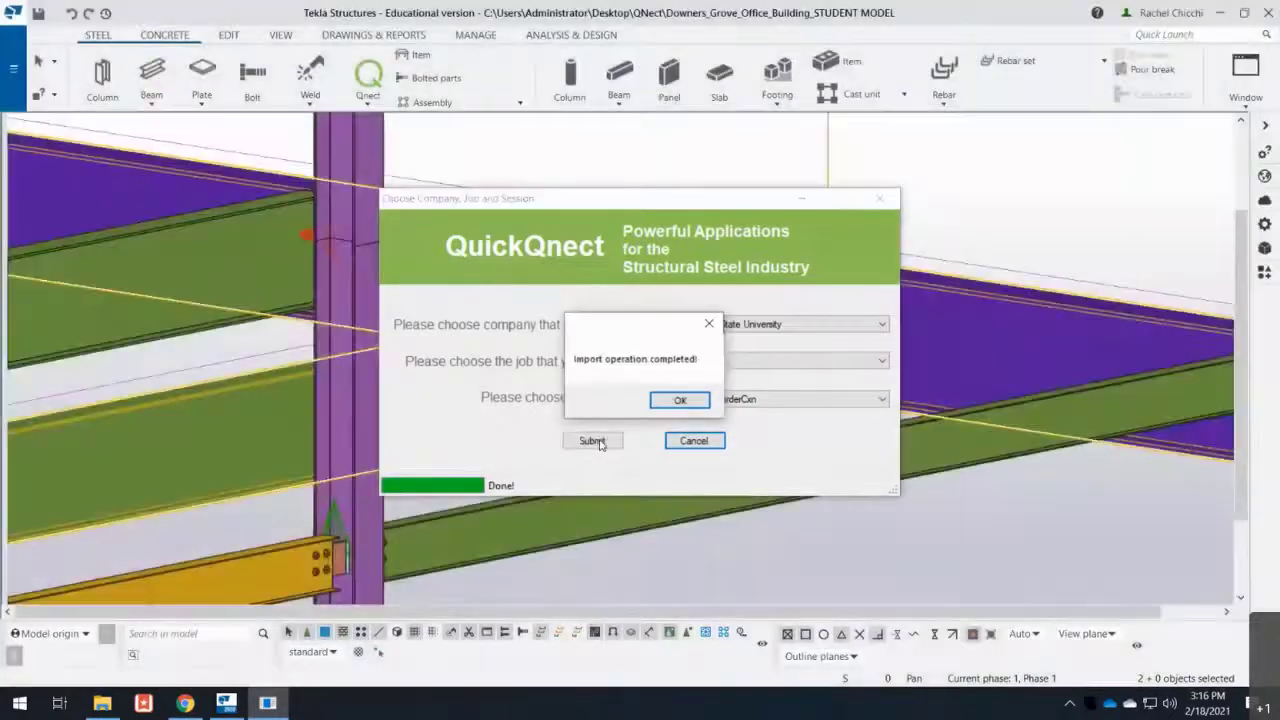
{"action": "left_click", "coordinate": [700, 400]}
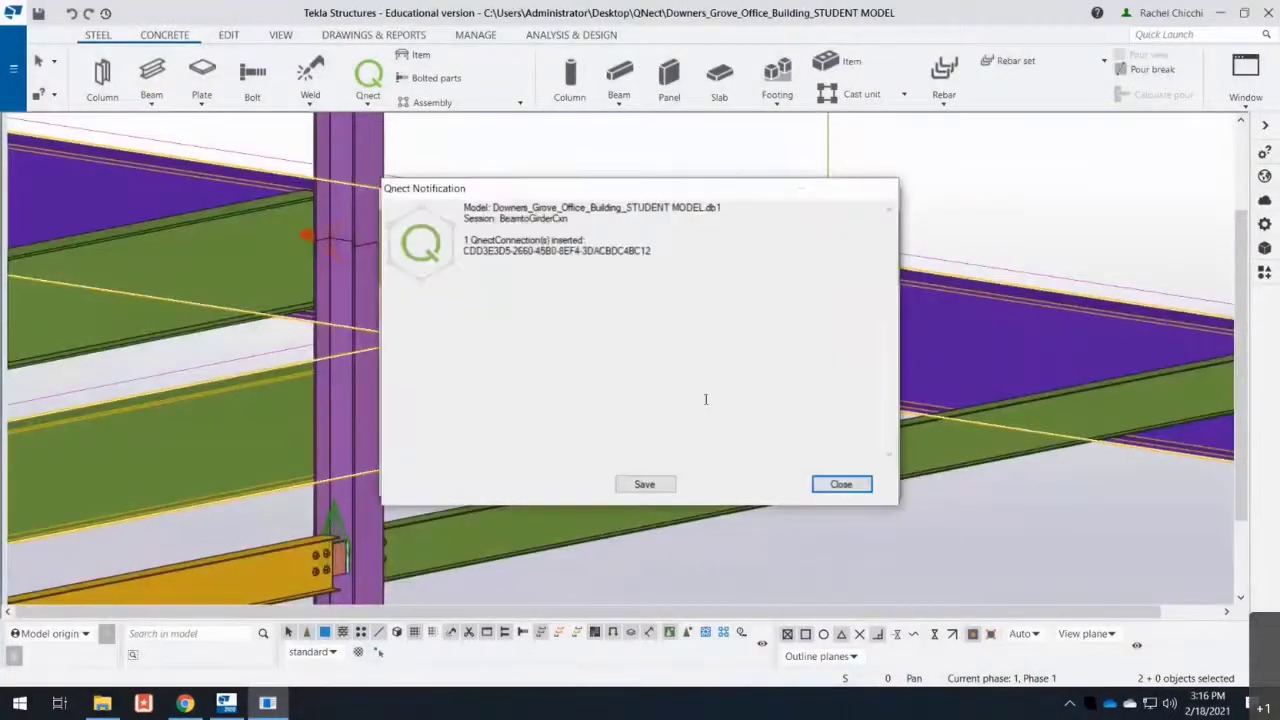
{"action": "left_click", "coordinate": [841, 484]}
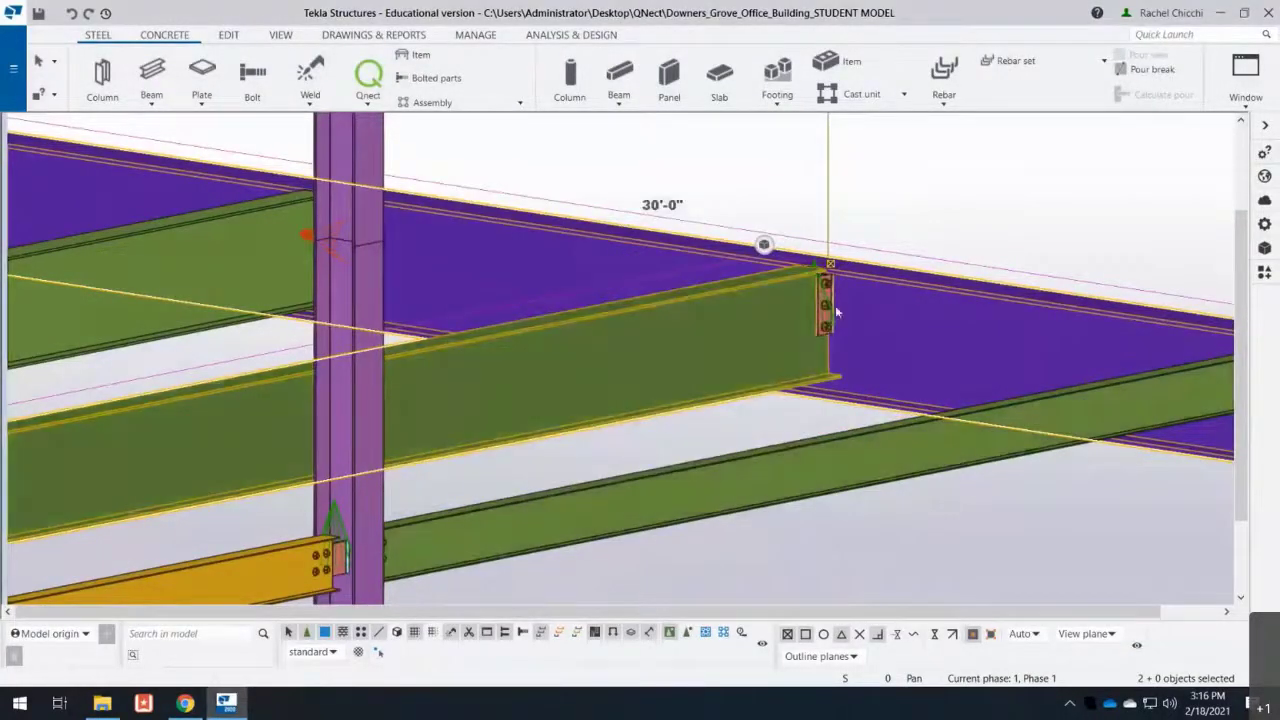
{"action": "scroll", "coordinate": [843, 305], "scroll_direction": "down", "scroll_amount": 2}
{"action": "scroll", "coordinate": [843, 305], "scroll_direction": "up", "scroll_amount": 5}
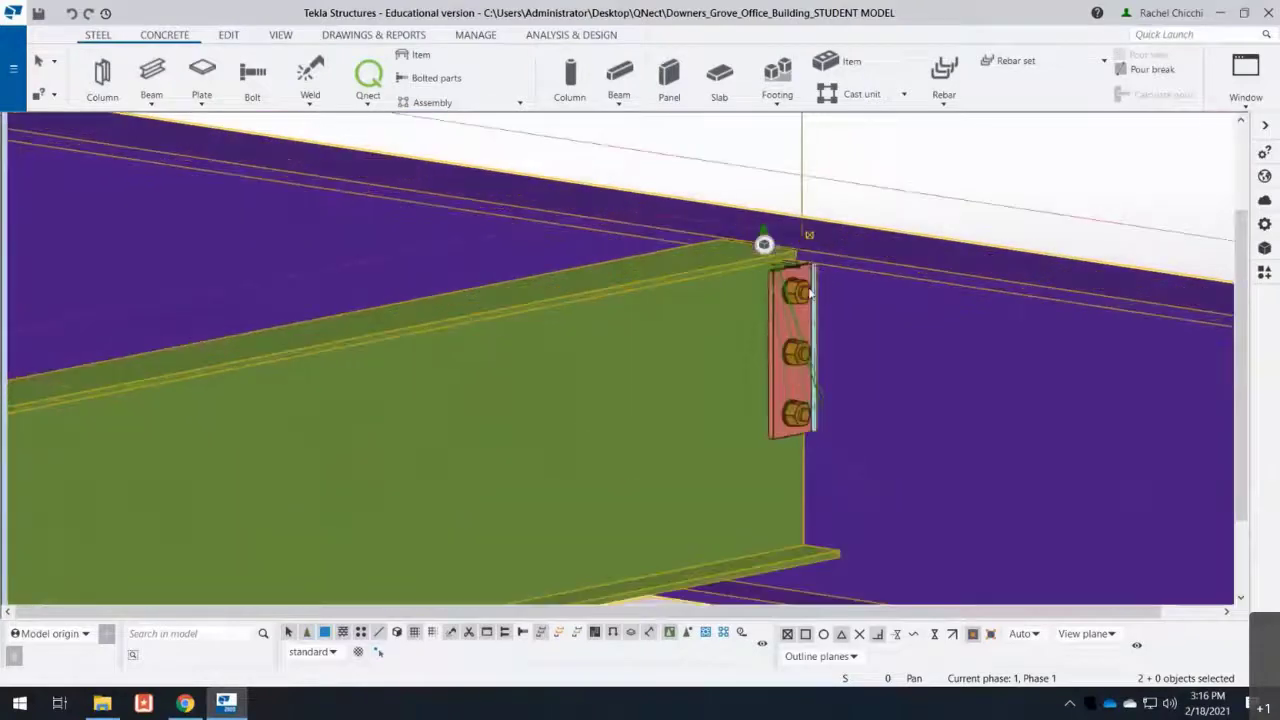
Step: Open the Qnect report of the imported shear plate connection and review the full calculations for connection bb.s.s.00623
{"action": "double_click", "coordinate": [804, 294]}
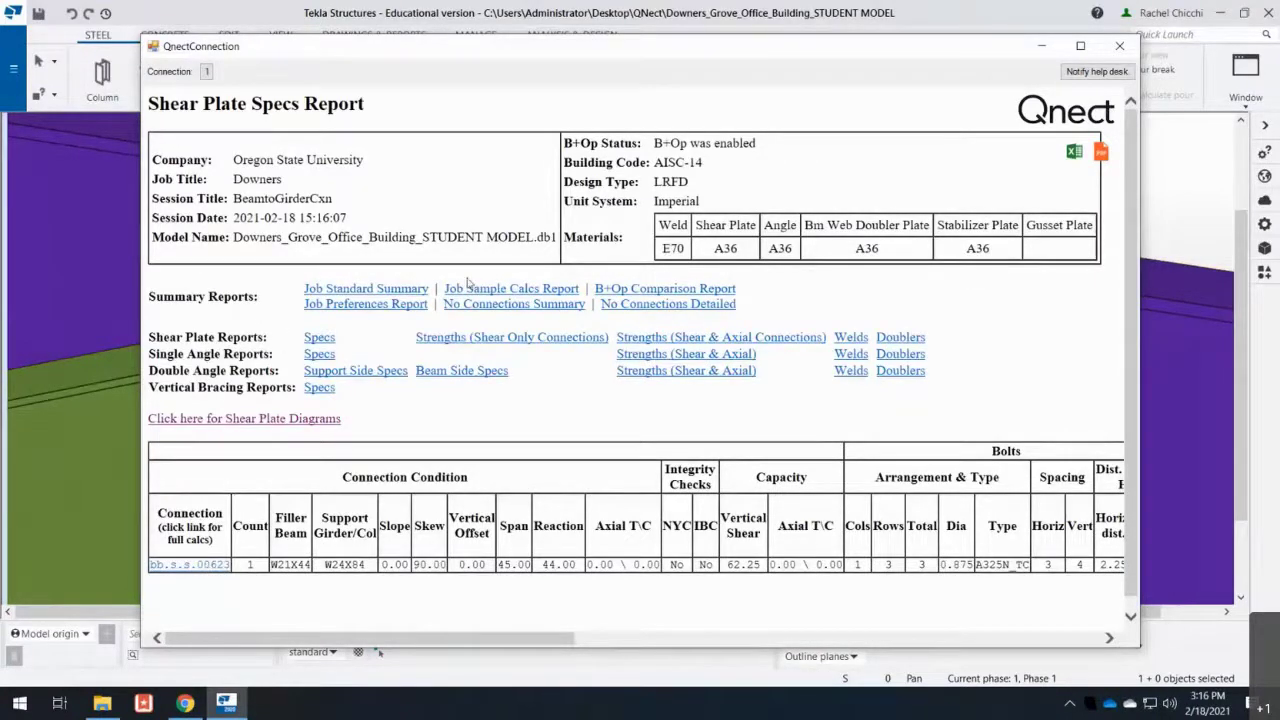
{"action": "left_click", "coordinate": [190, 565]}
{"action": "scroll", "coordinate": [333, 481], "scroll_direction": "down", "scroll_amount": 20}
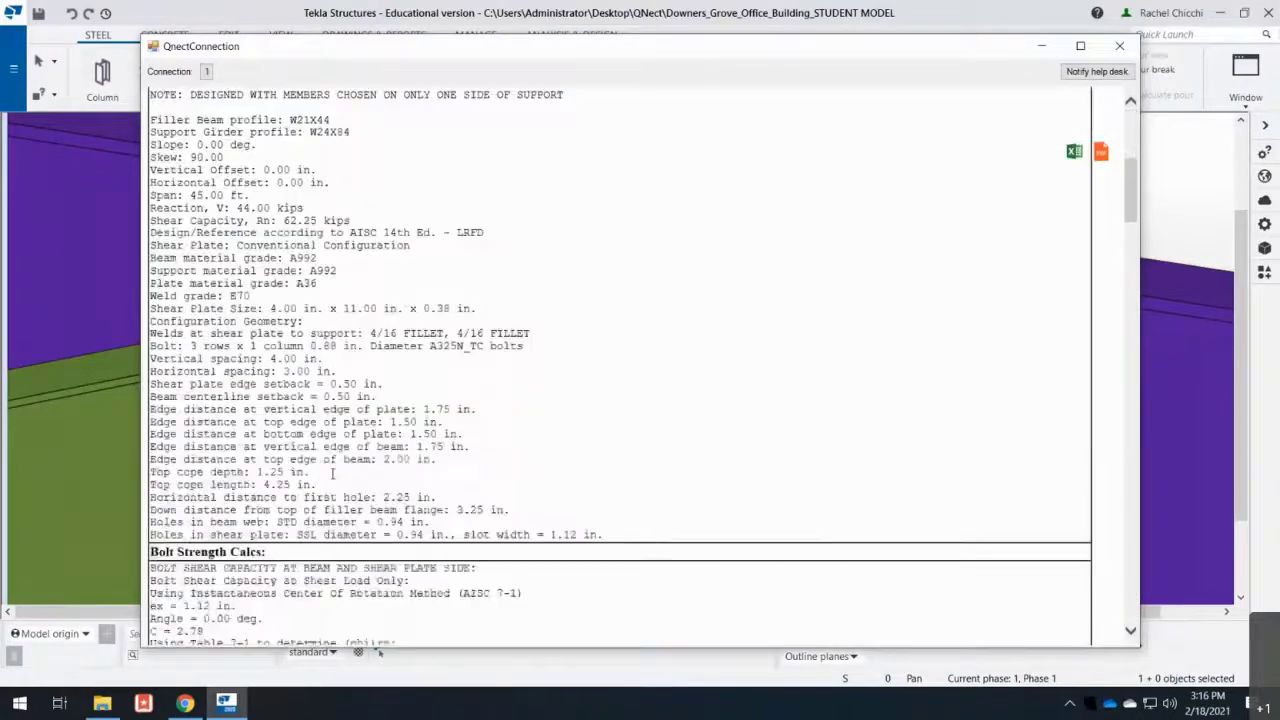
{"action": "scroll", "coordinate": [333, 481], "scroll_direction": "down", "scroll_amount": 20}
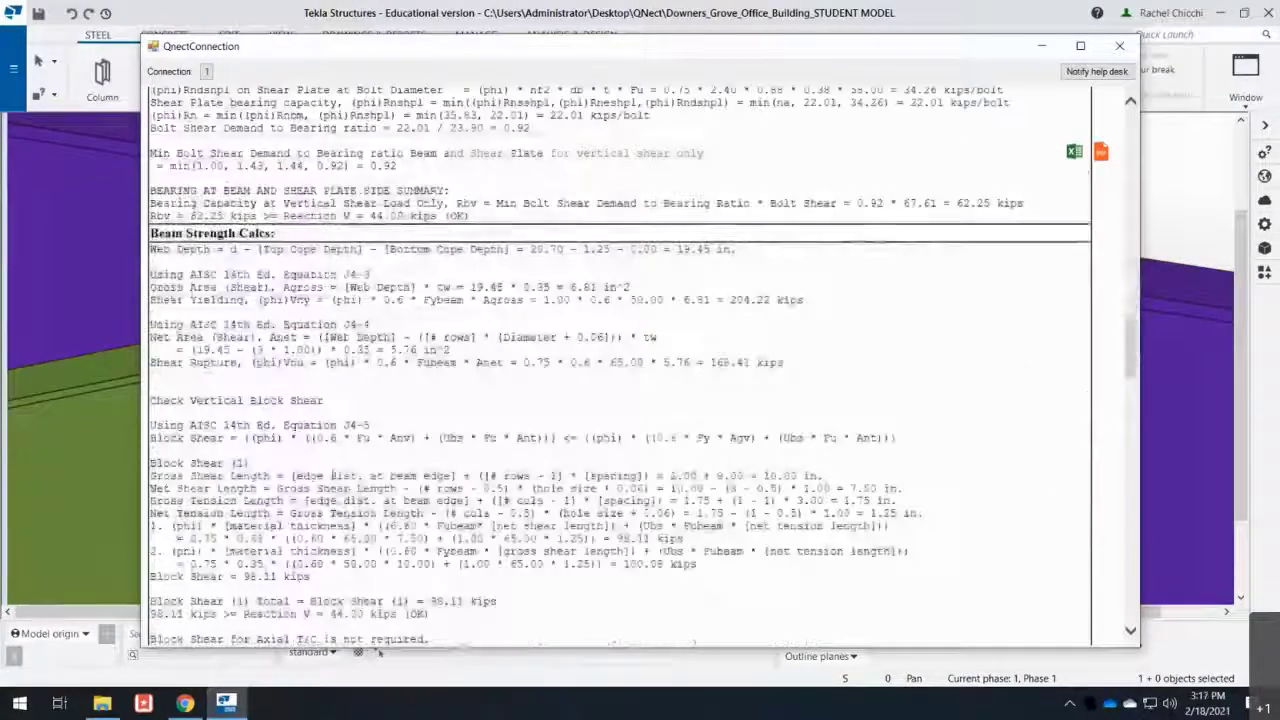
{"action": "scroll", "coordinate": [333, 478], "scroll_direction": "up", "scroll_amount": 20}
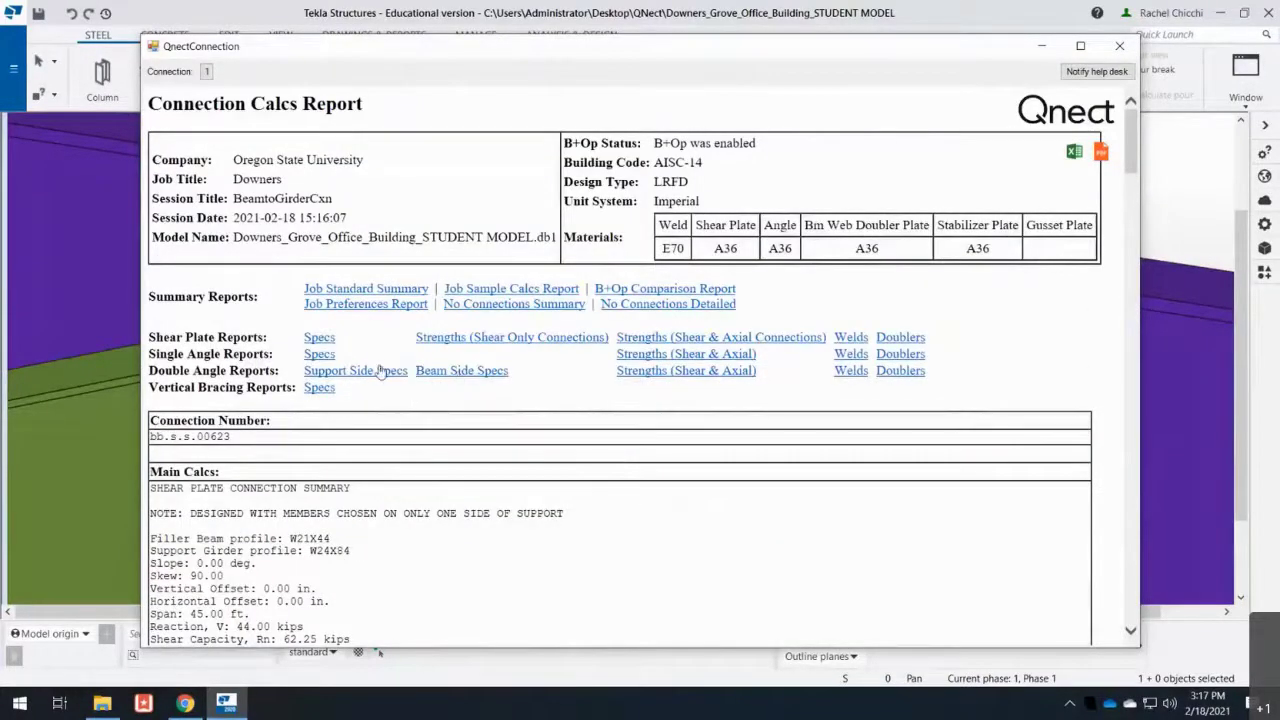
Step: View the Job Standard Summary for the BeamtoGirderCxn session and close the connection report window
{"action": "left_click", "coordinate": [376, 290]}
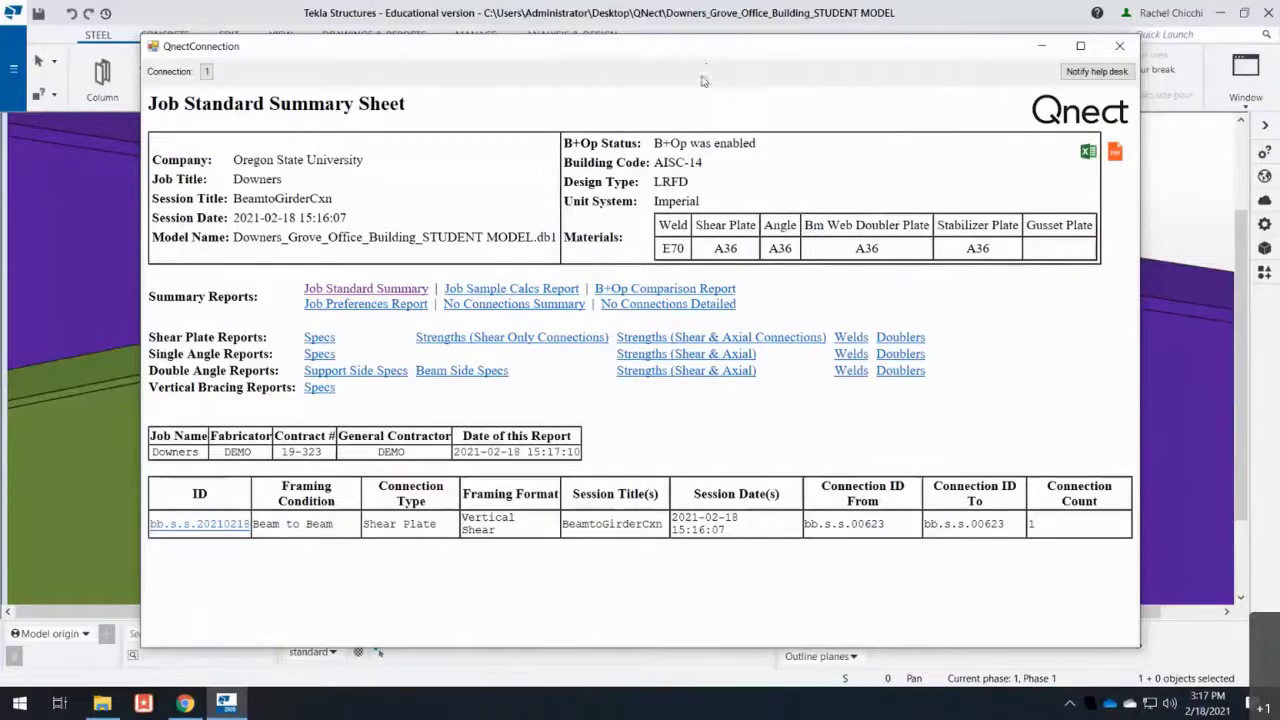
{"action": "left_click", "coordinate": [1119, 46]}
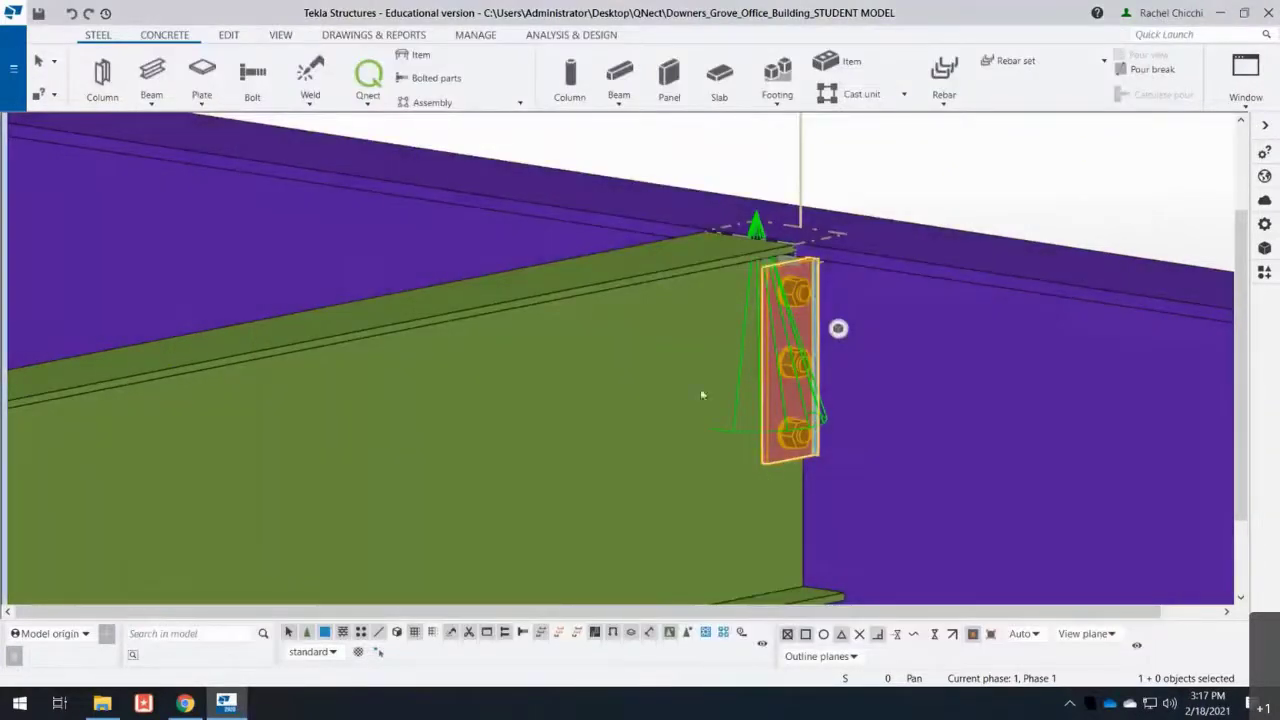